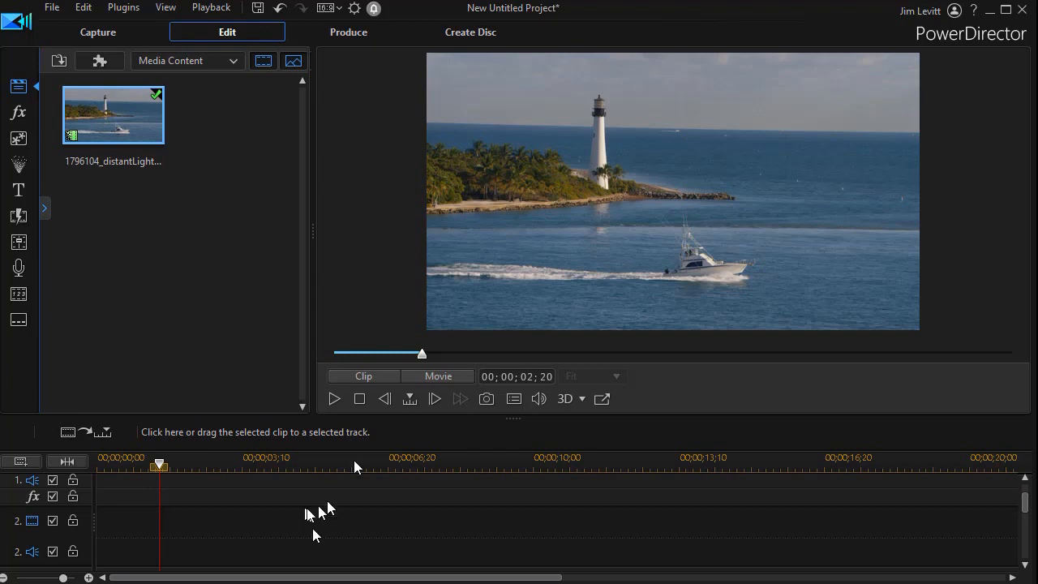
- Add the Default text-only title from the Title Room to video track 2, starting at the playhead
click(333, 399)
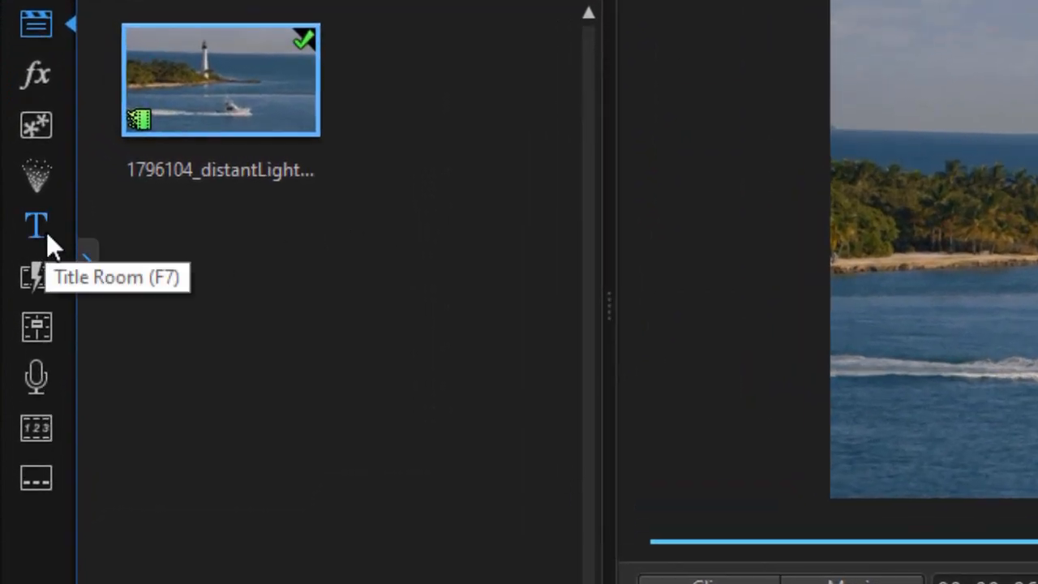
click(46, 232)
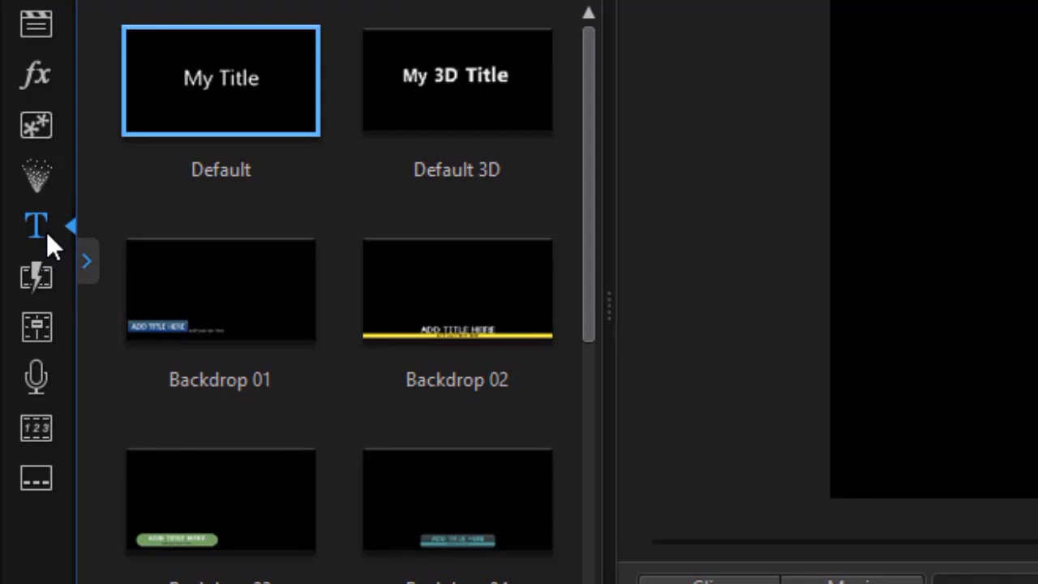
click(243, 66)
drag(231, 64, 293, 286)
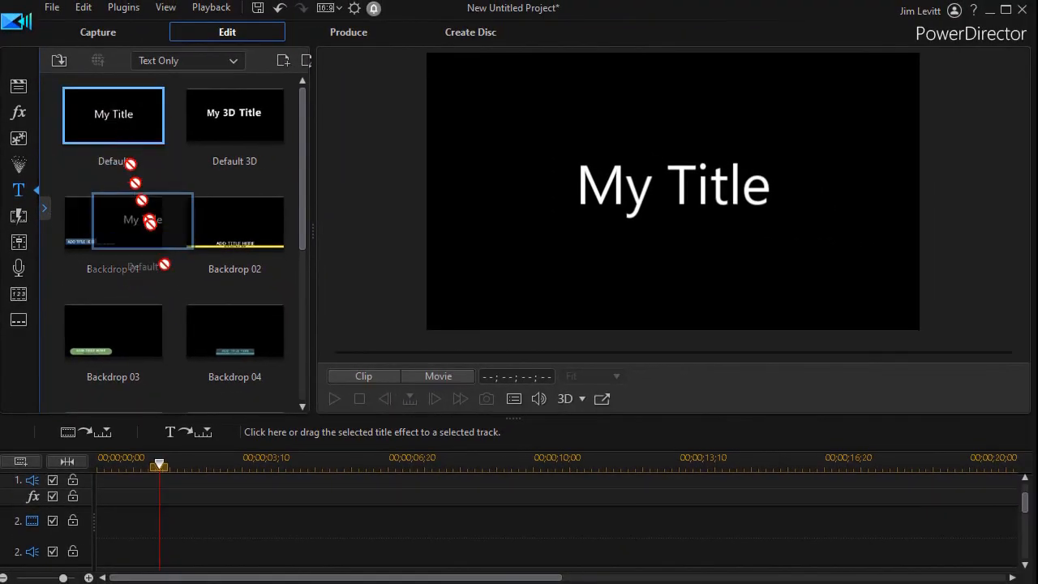
drag(150, 222, 162, 541)
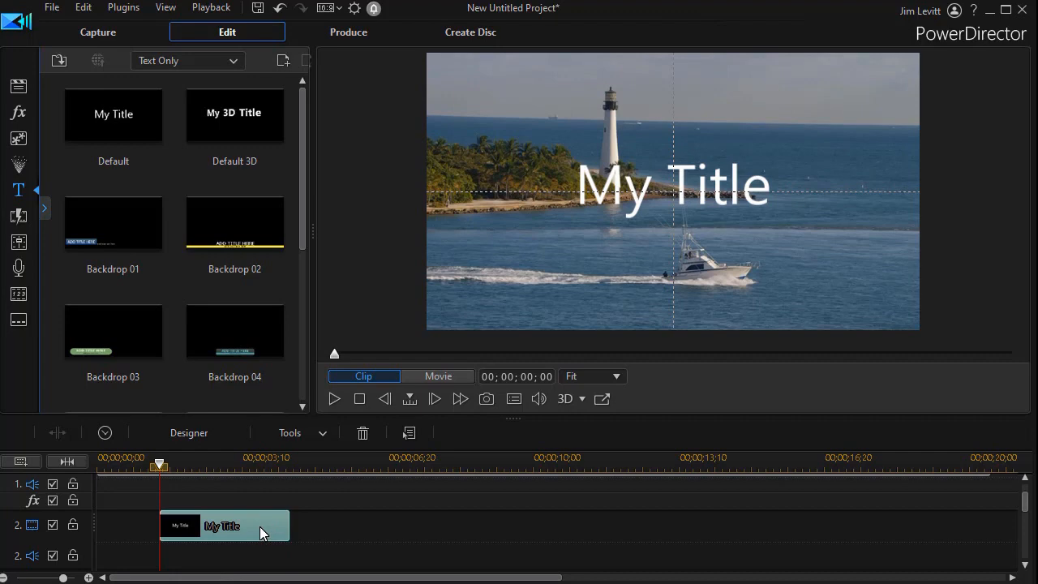
- Open the title clip in the Title Designer and replace its text with FISHING
double_click(259, 526)
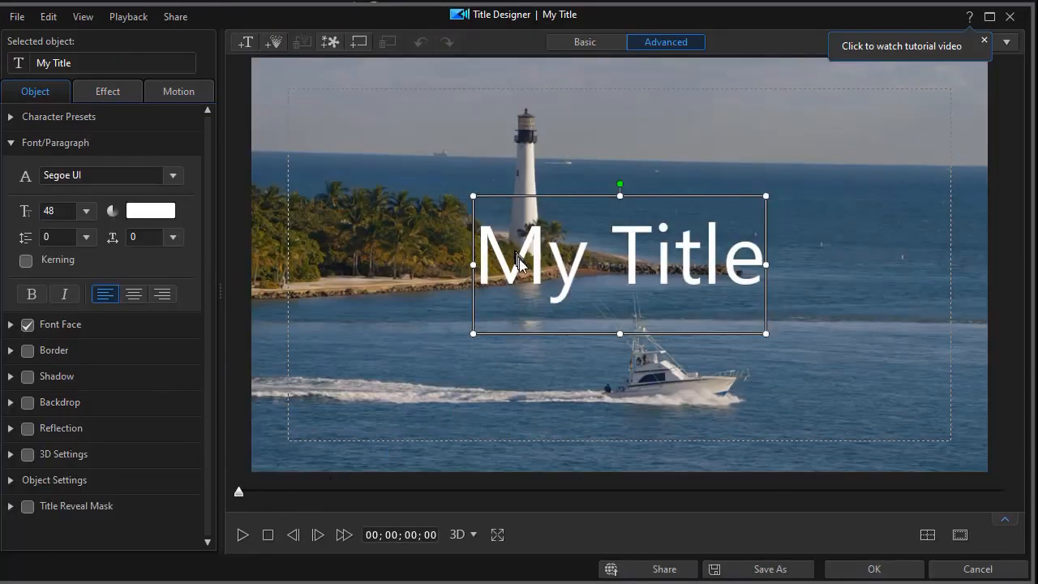
drag(487, 258, 753, 286)
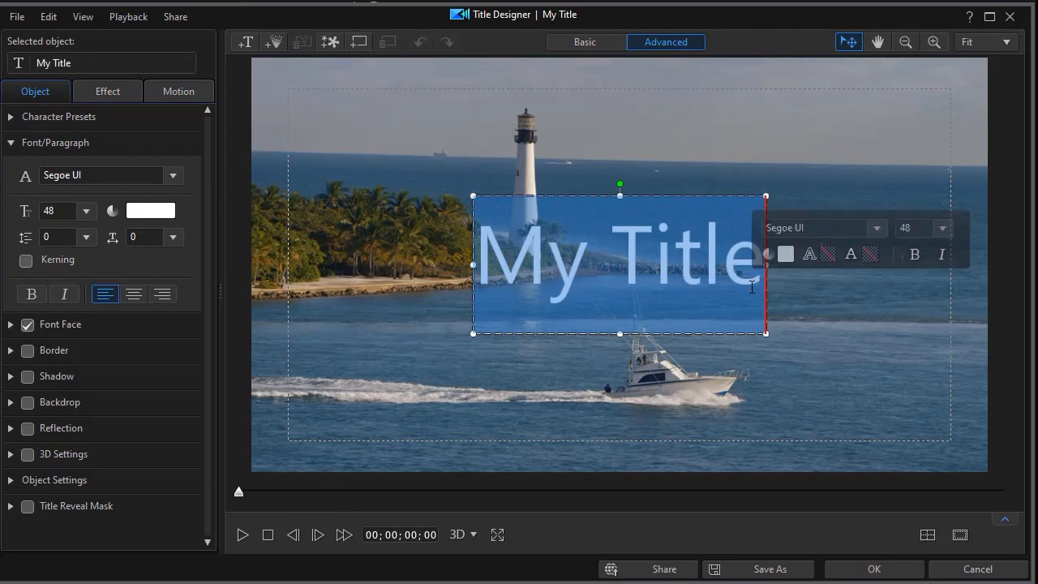
text(FISHING)
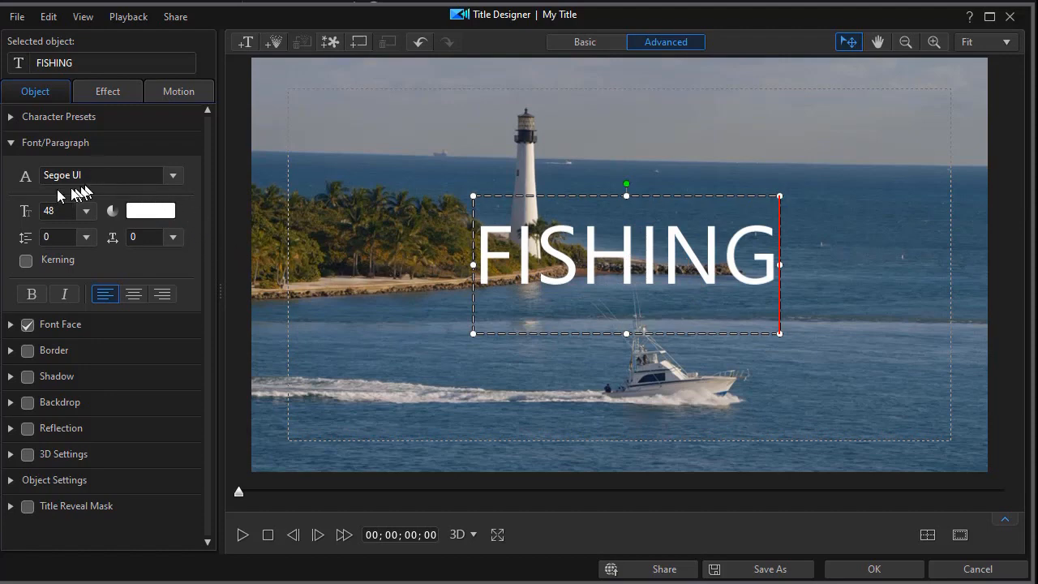
click(11, 145)
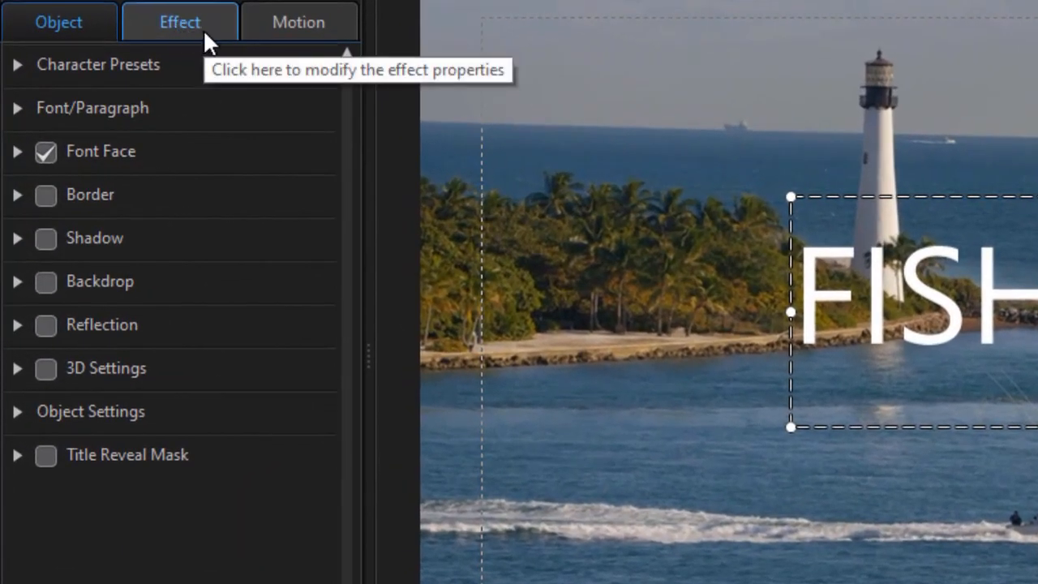
- Try the Slide Left, Slide Up, Slide Down and Slide Right starting effects on the FISHING title
click(209, 28)
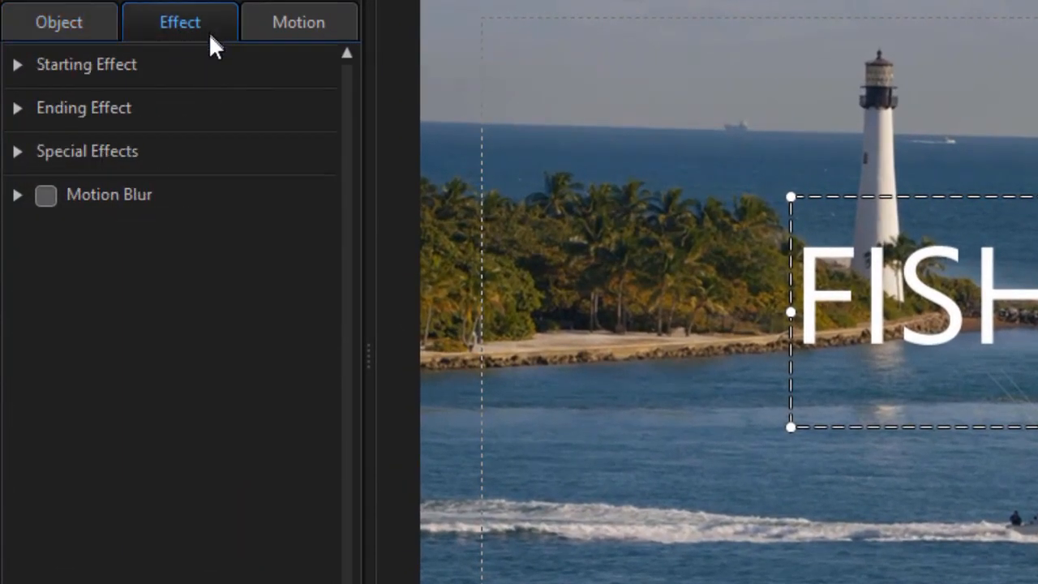
click(14, 66)
drag(343, 122, 331, 507)
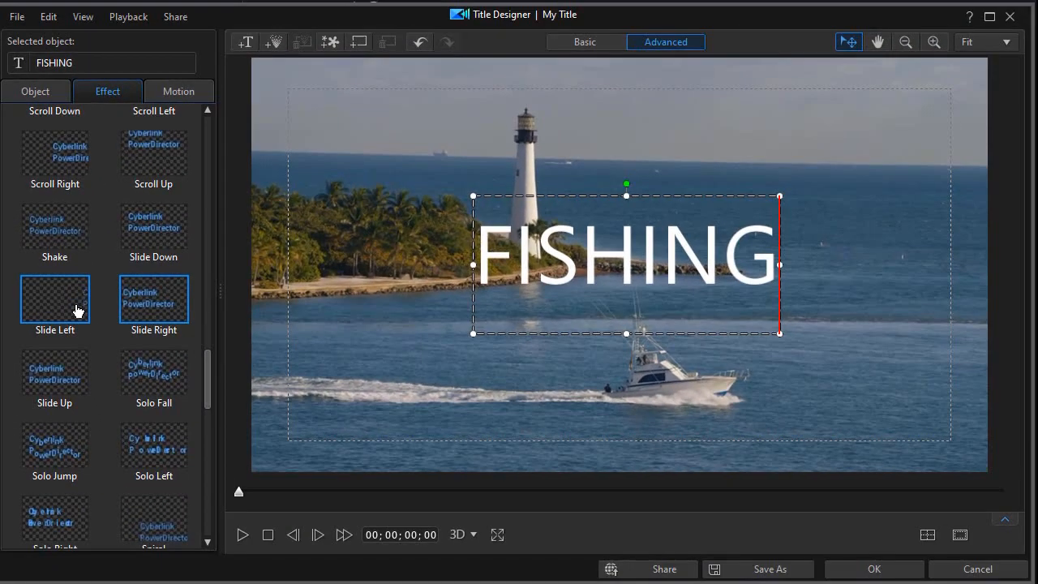
click(95, 386)
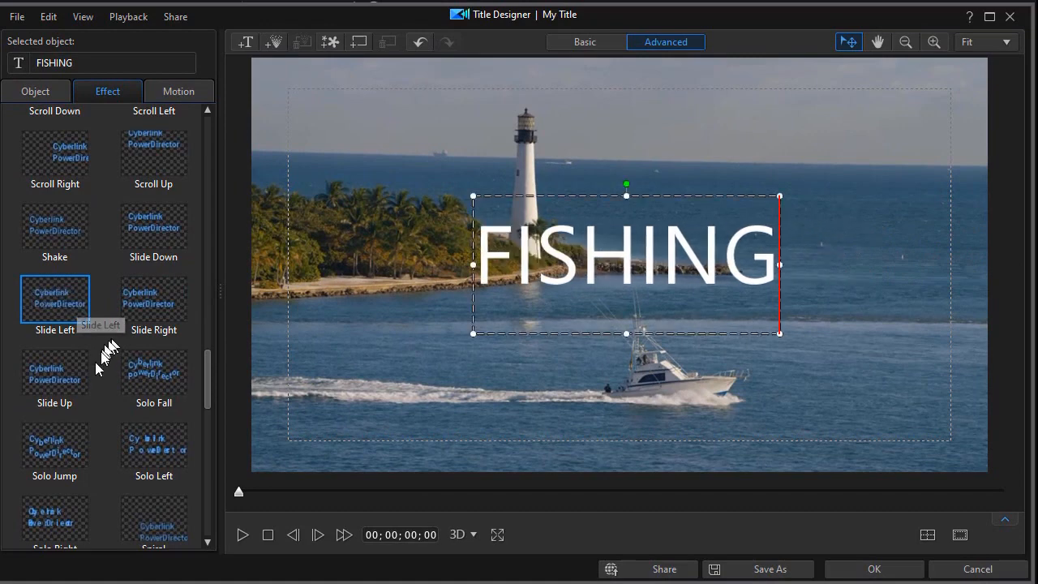
click(68, 380)
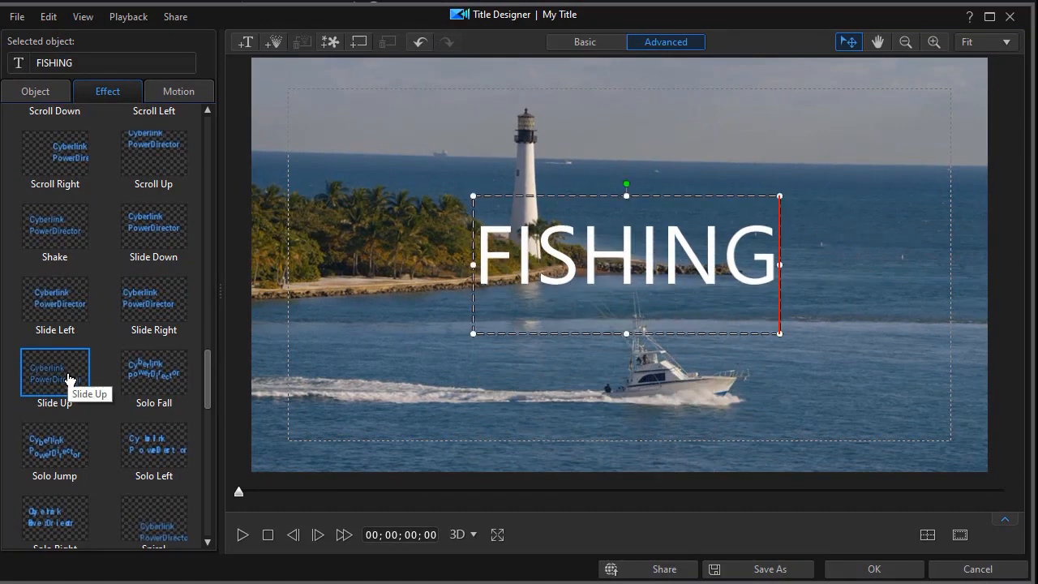
click(158, 236)
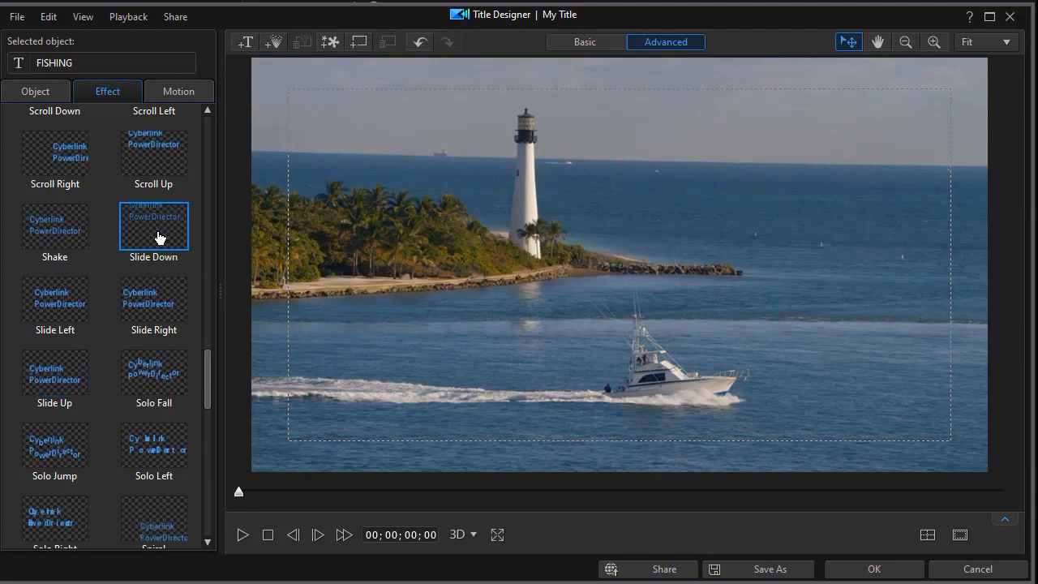
click(162, 316)
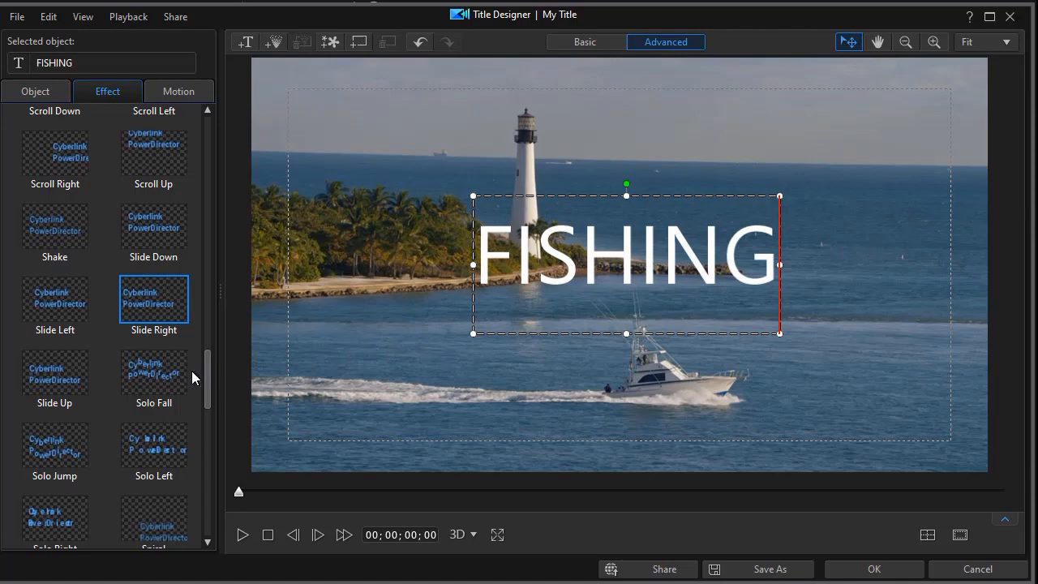
- Set the title's starting effect back to No Effect and collapse the Starting Effect settings
drag(210, 367, 219, 120)
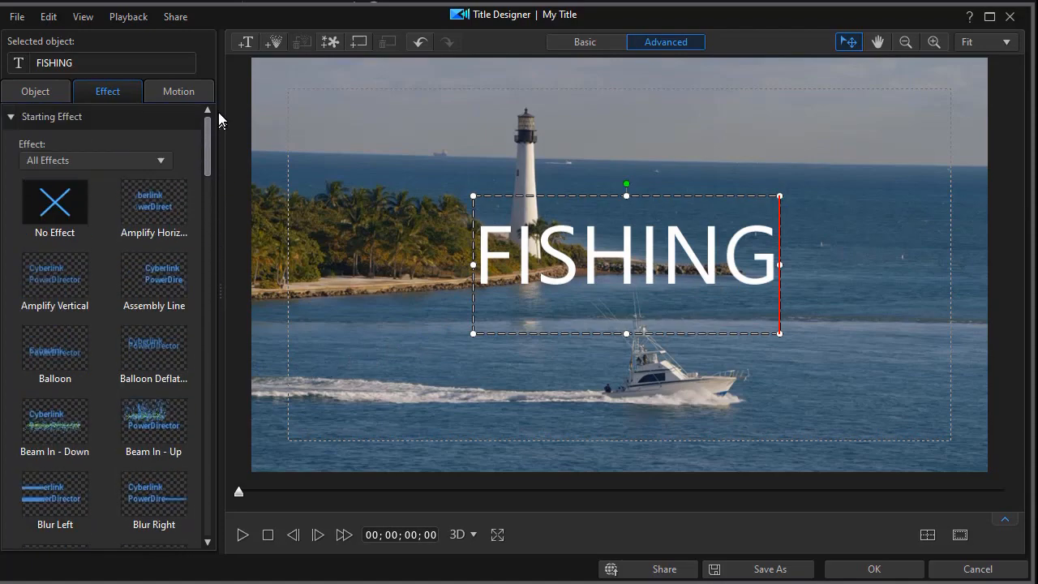
click(57, 201)
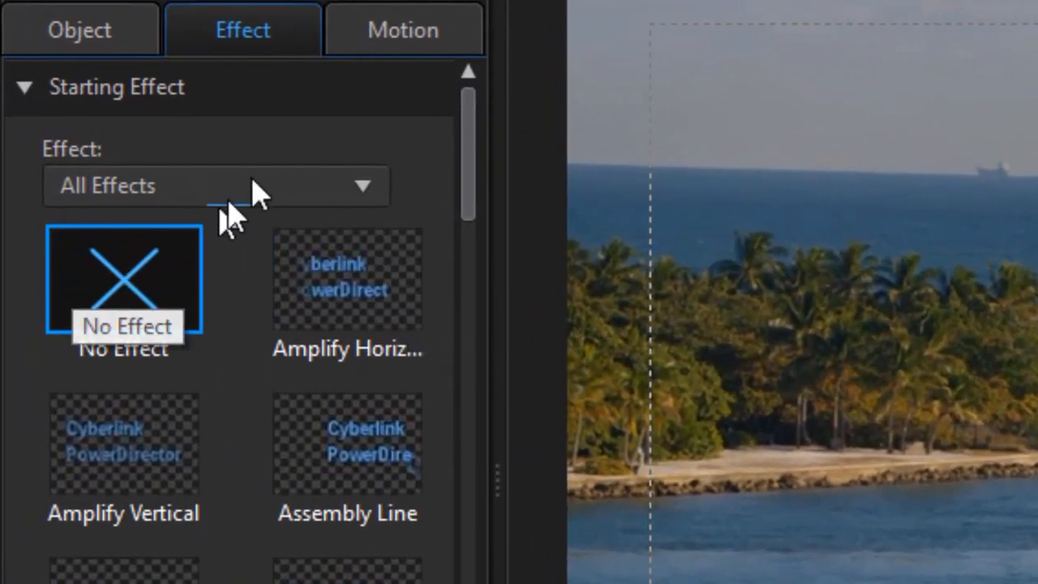
click(25, 90)
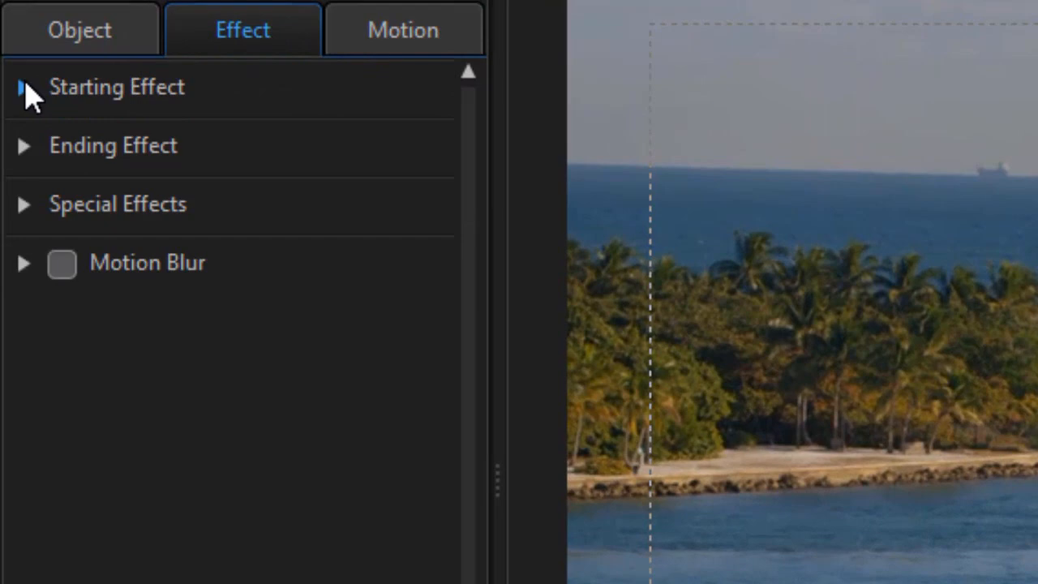
- Enable the Title Reveal Mask for the FISHING title and expand its settings
click(114, 37)
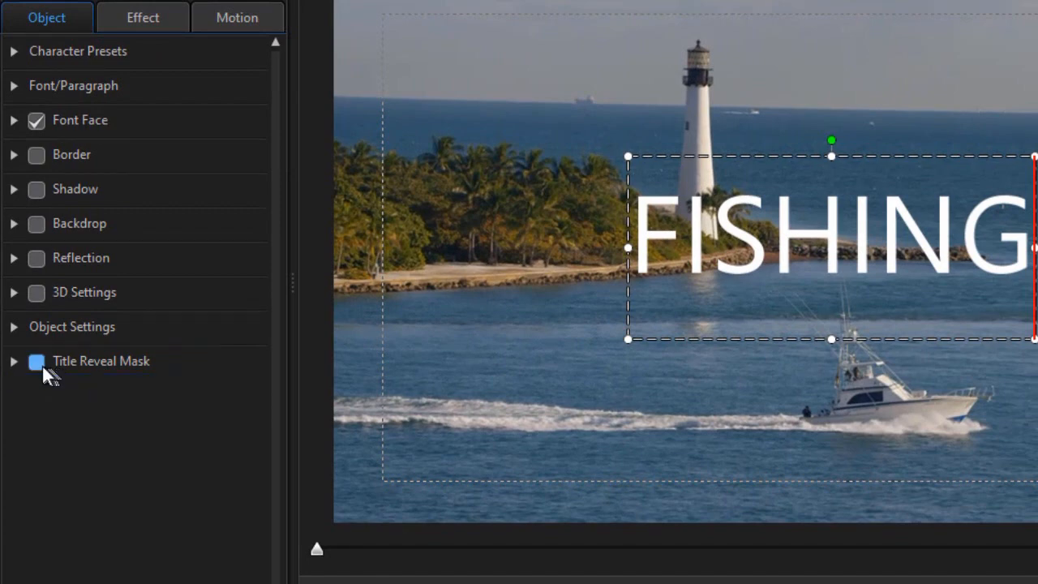
click(37, 363)
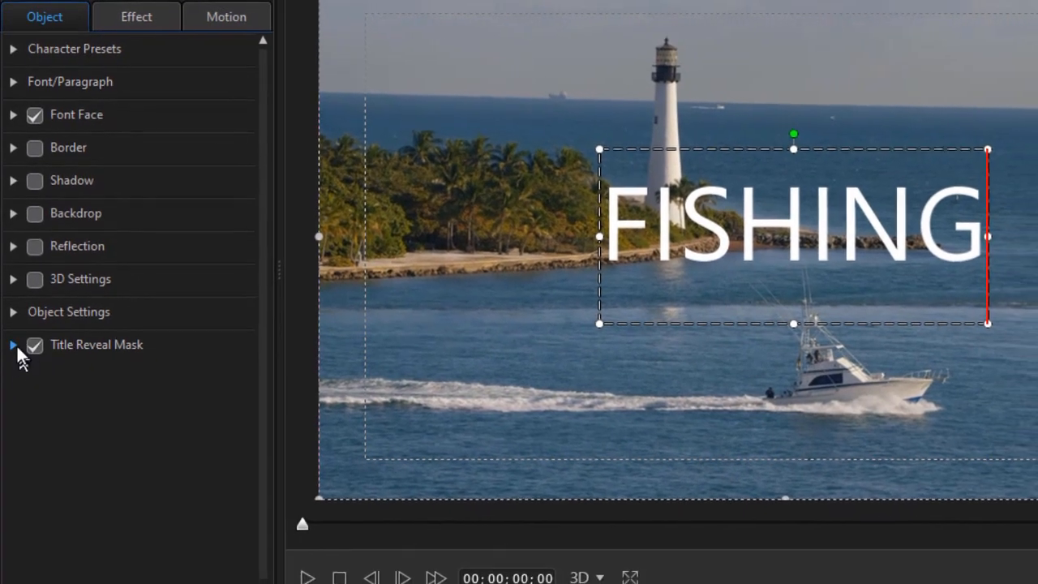
click(12, 342)
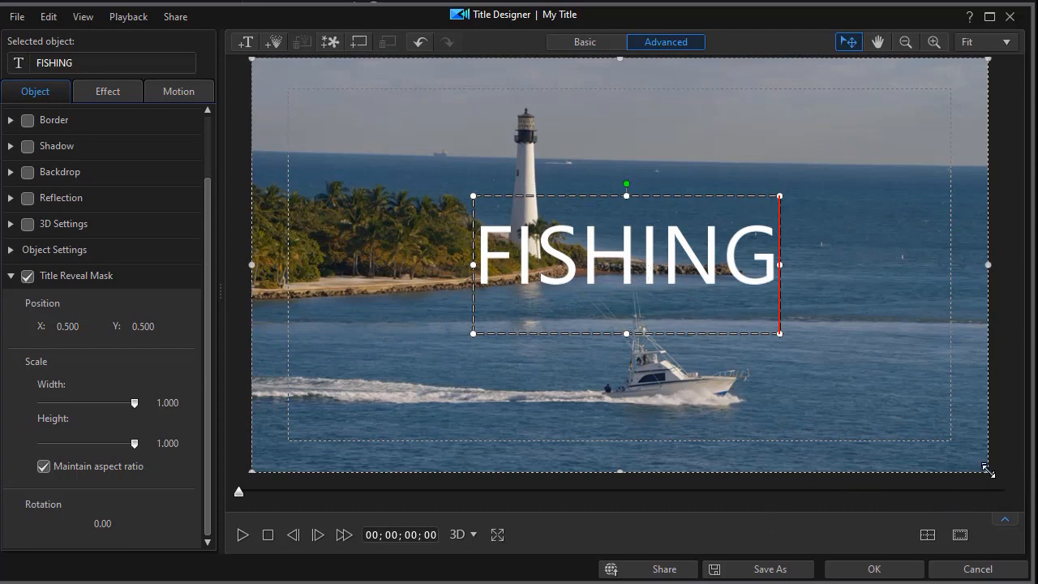
- Scale the reveal mask down to about 0.642 and move it around the title to about X 0.516, Y 0.468
drag(988, 471, 771, 323)
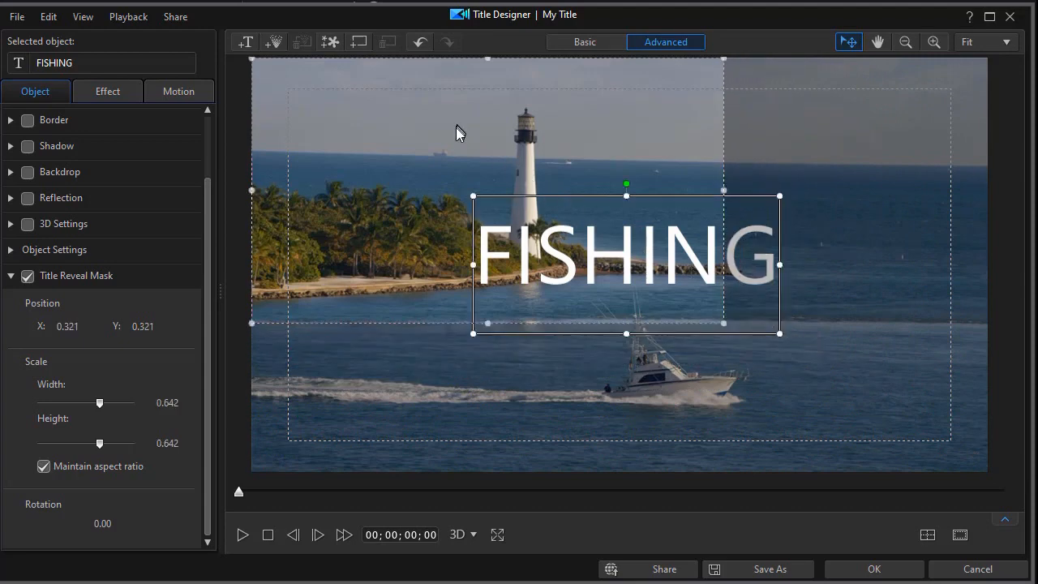
click(561, 200)
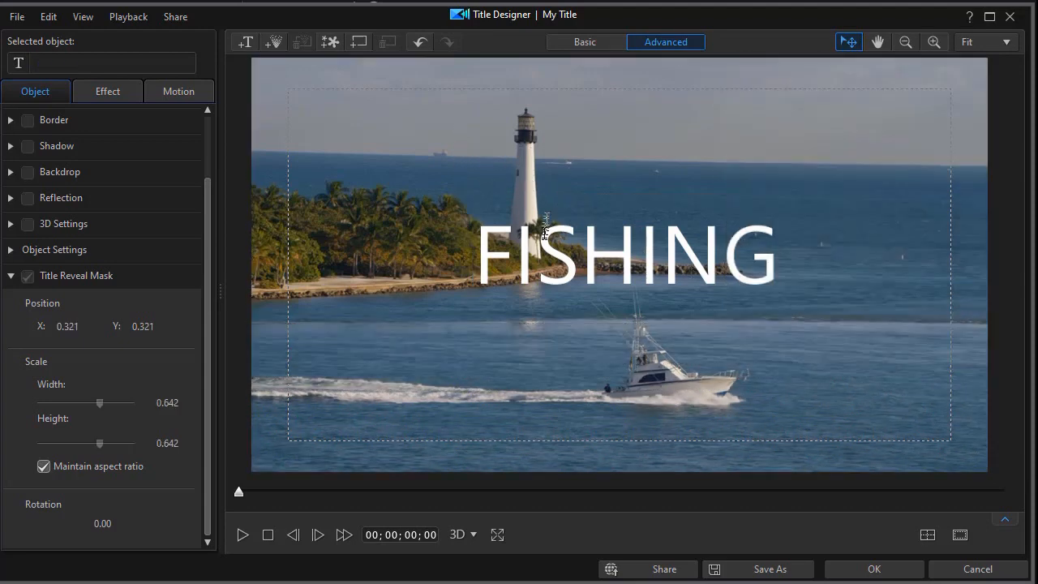
click(545, 229)
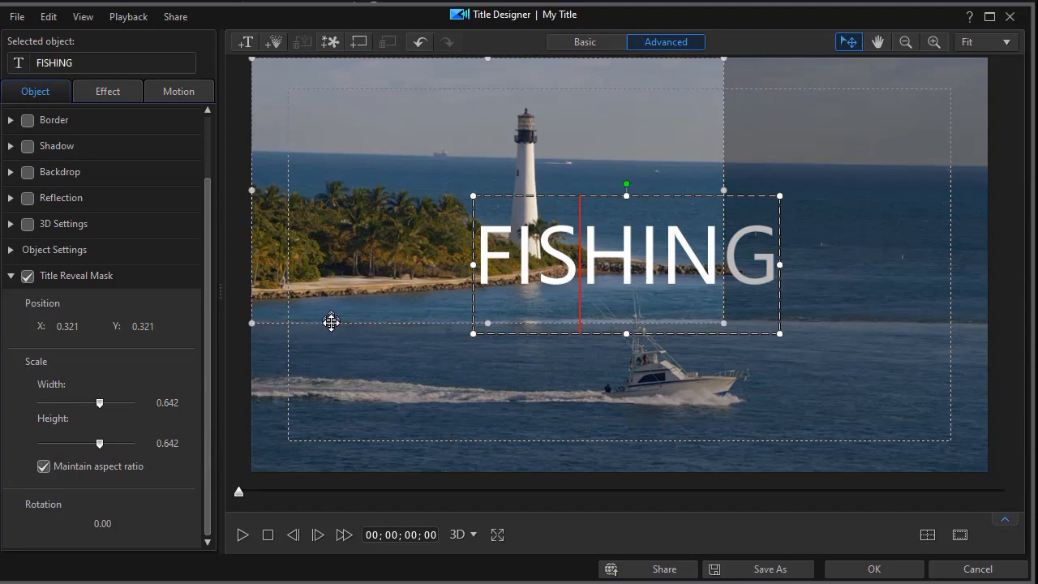
drag(331, 321, 474, 380)
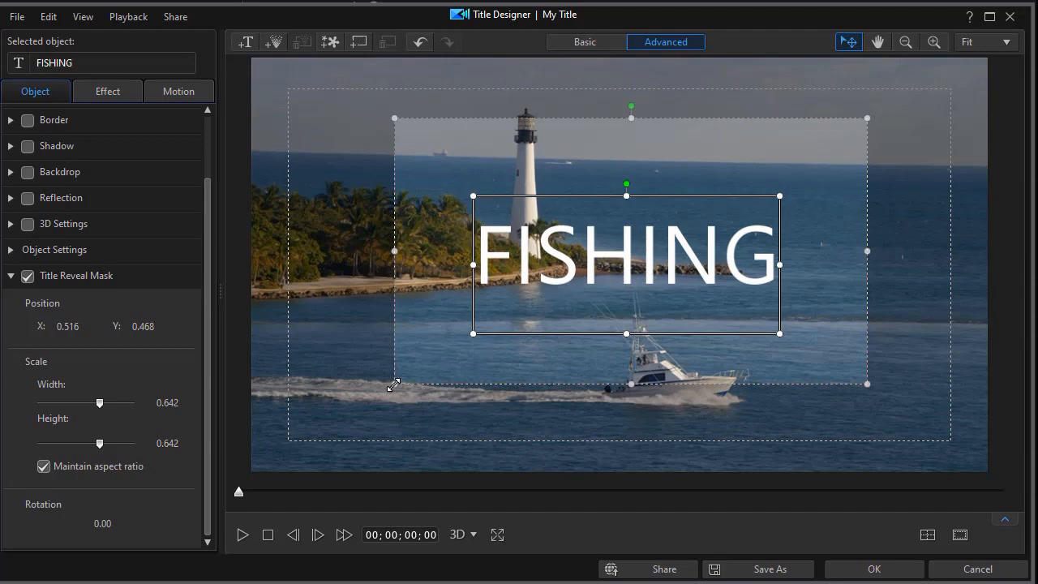
- Reshape the reveal mask into a shallow rectangle around the FISHING text, about 0.440 wide and 0.227 high
drag(395, 384, 584, 266)
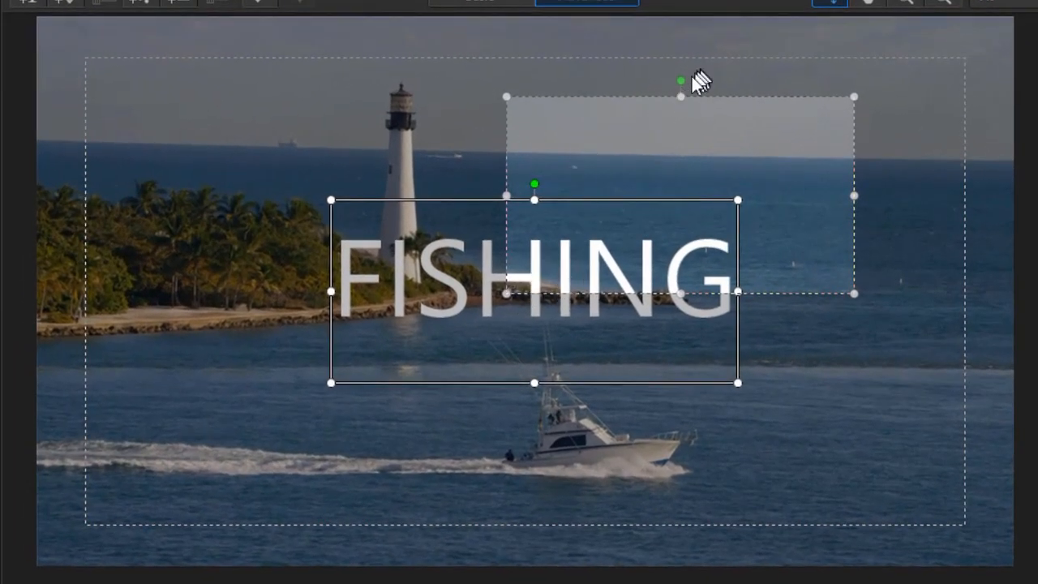
drag(679, 97, 667, 140)
drag(800, 212, 722, 257)
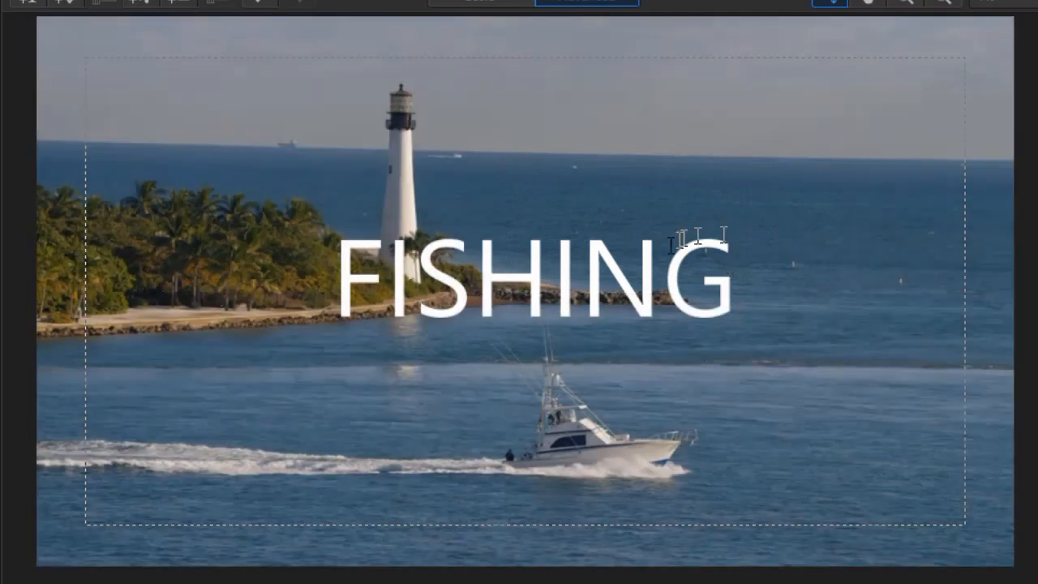
click(594, 313)
drag(787, 292, 614, 352)
drag(677, 366, 764, 340)
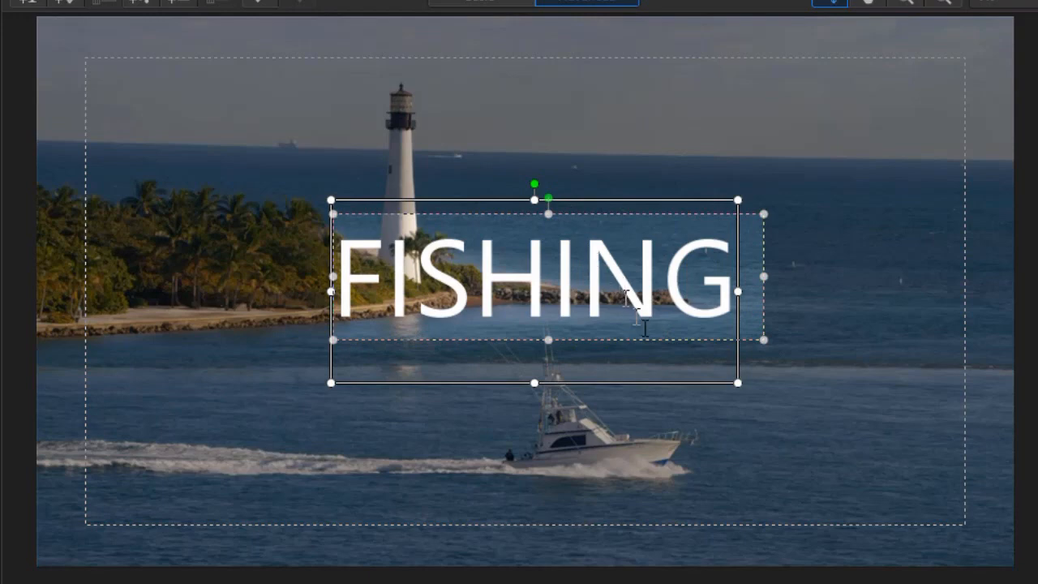
- Move the reveal mask right to about X 0.704, Y 0.501, and the FISHING title left, completely outside the mask
drag(637, 339, 814, 341)
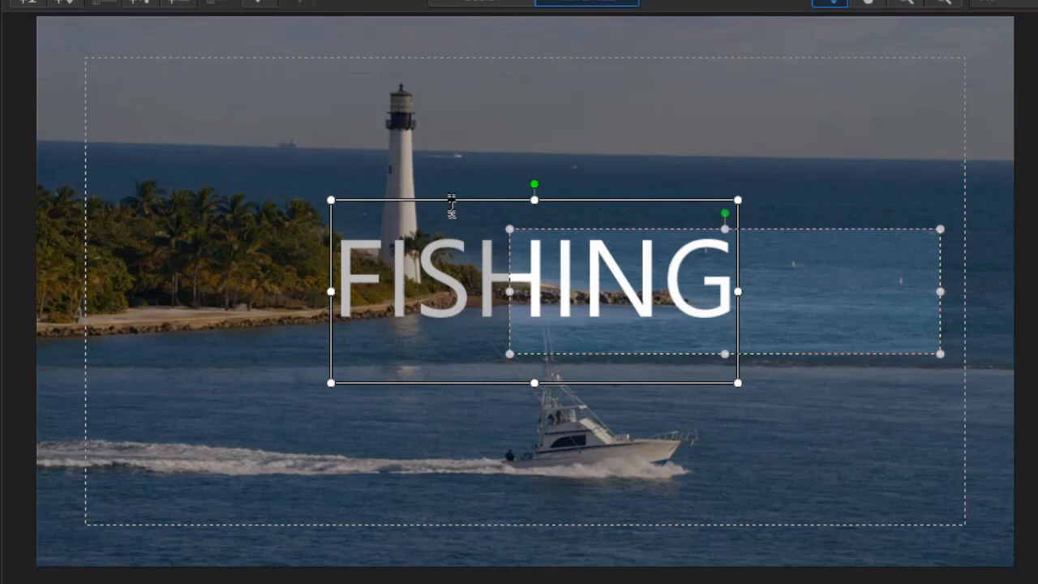
drag(450, 196, 200, 207)
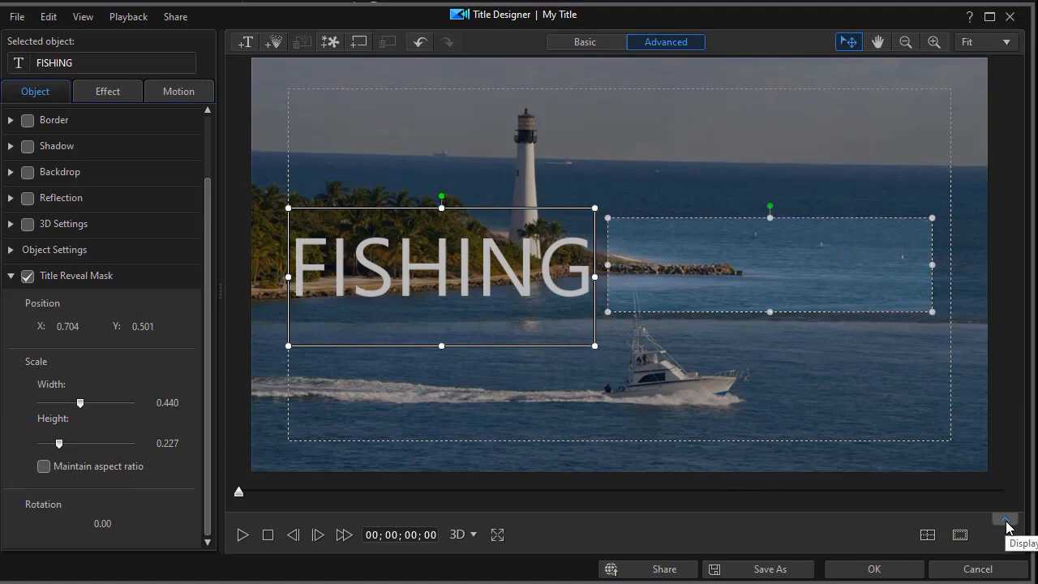
- Show the FISHING title's keyframe tracks and add a Position keyframe at 00;00;00;00
click(1005, 521)
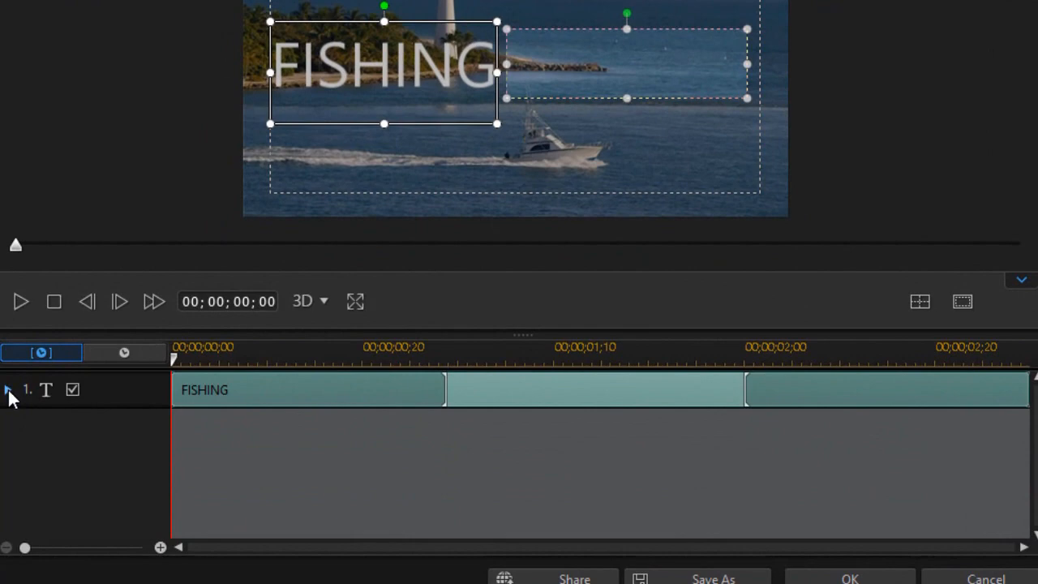
click(8, 391)
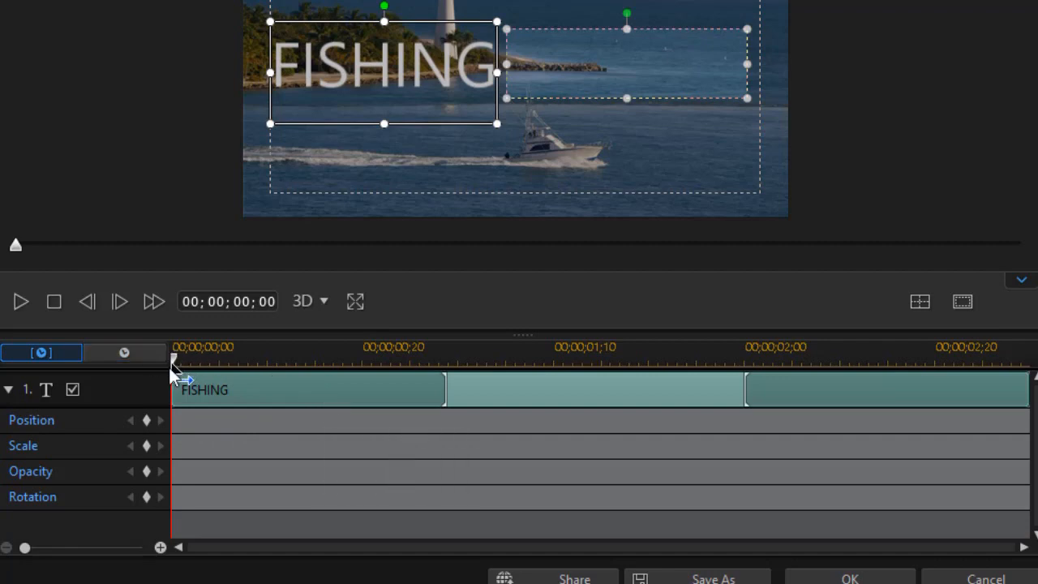
click(146, 420)
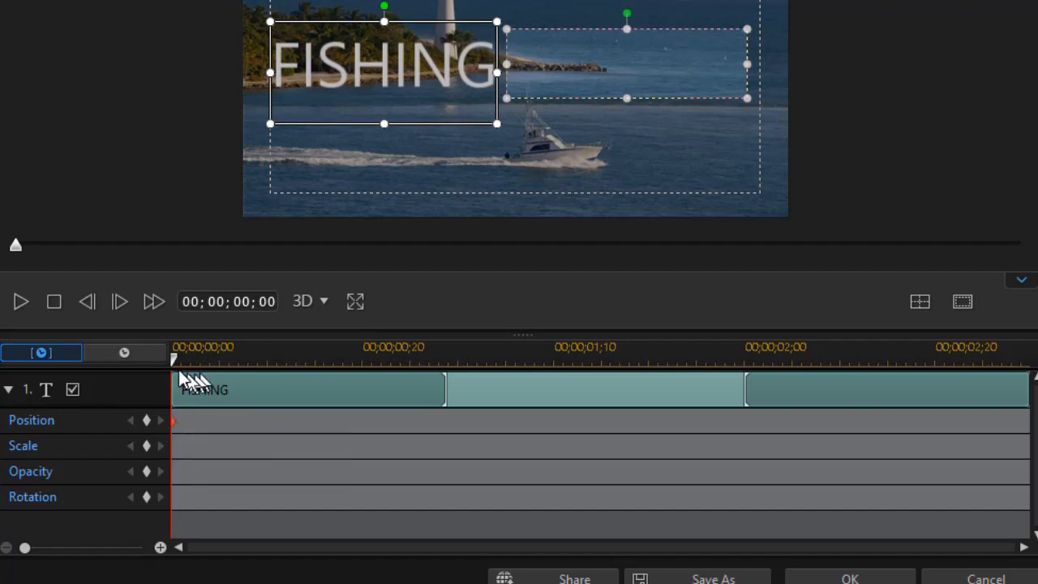
- Create a Position keyframe at 00;00;01;11 by moving the FISHING title inside the reveal mask, and hide the keyframe timeline
drag(178, 362, 566, 415)
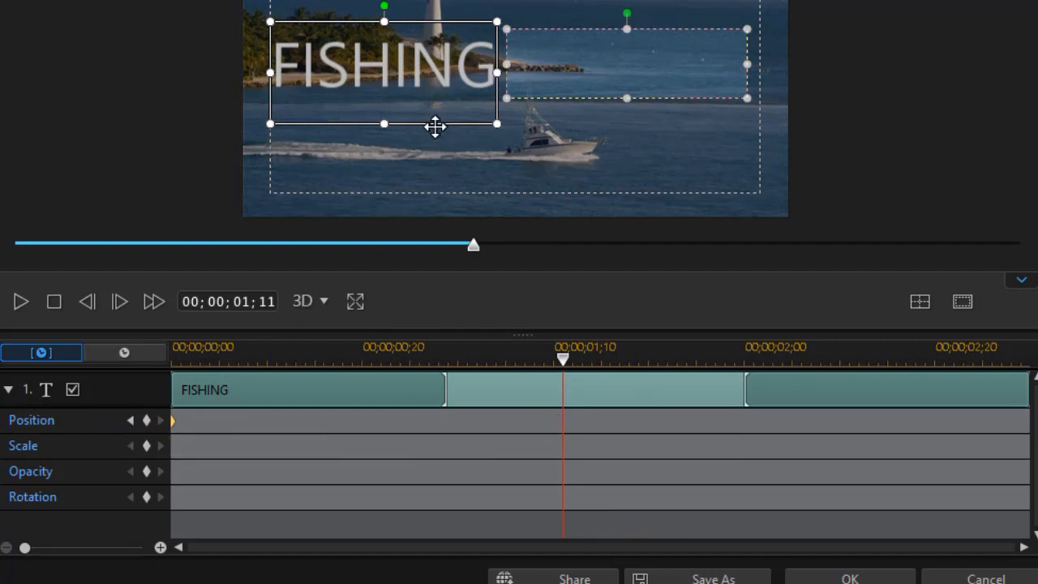
drag(435, 126, 681, 132)
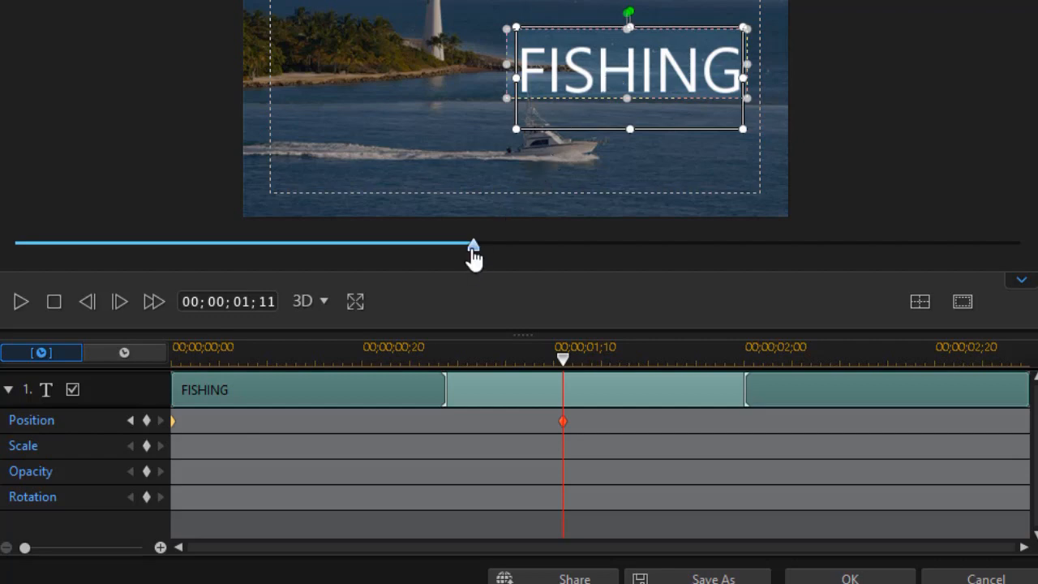
click(1022, 280)
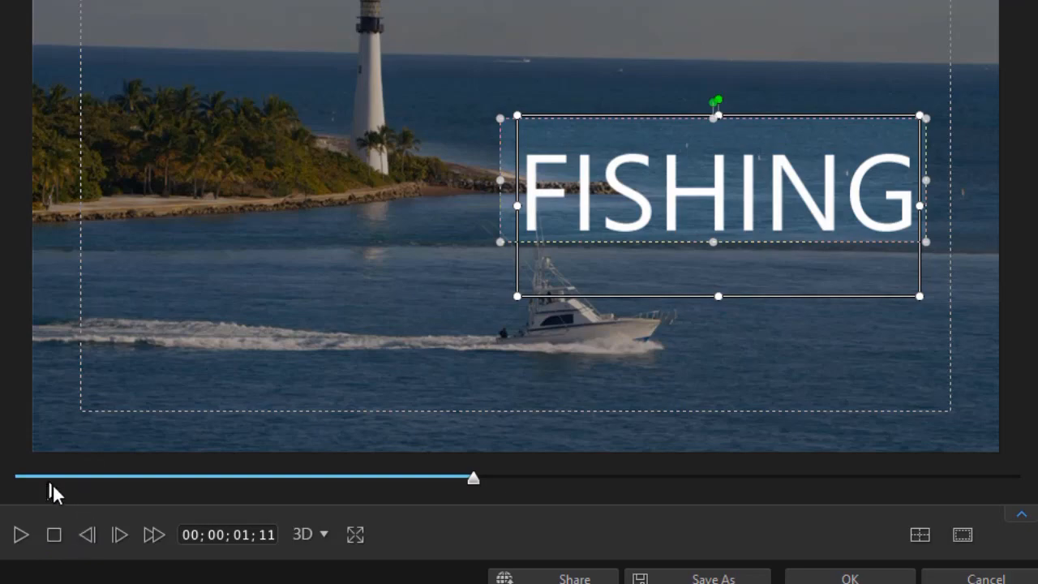
- Play the FISHING title animation from its beginning to check the reveal
click(54, 535)
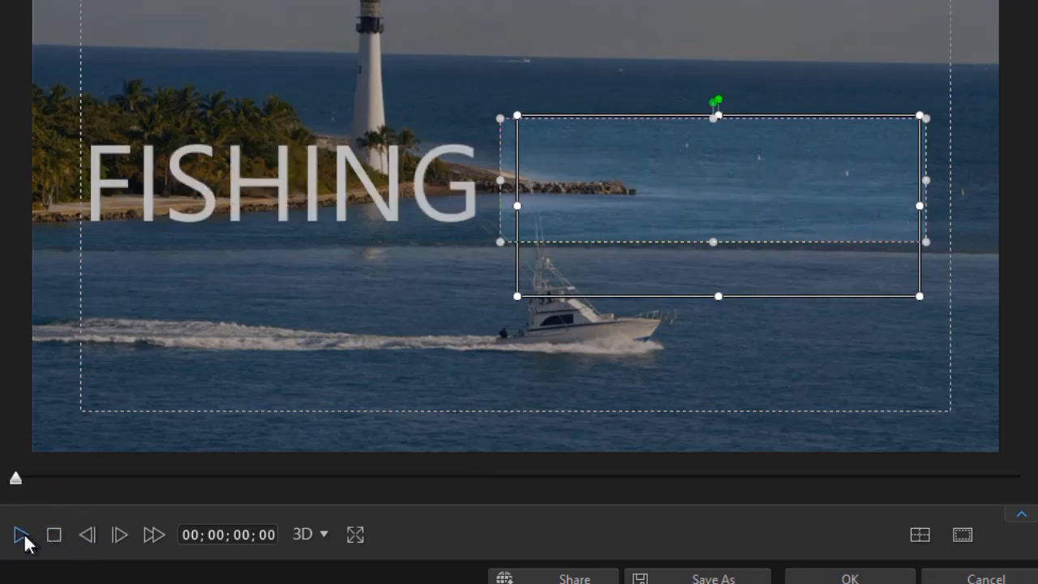
click(22, 532)
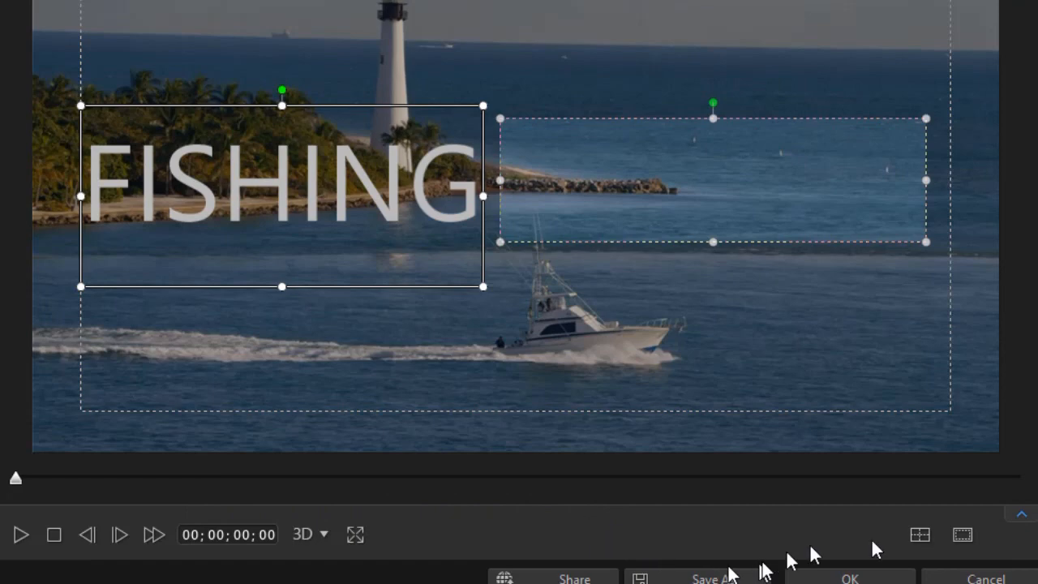
- In the keyframe timeline, set the playhead to 00;00;01;13, collapse the FISHING tracks, and add a second text object reading IS FUN below FISHING
click(1023, 514)
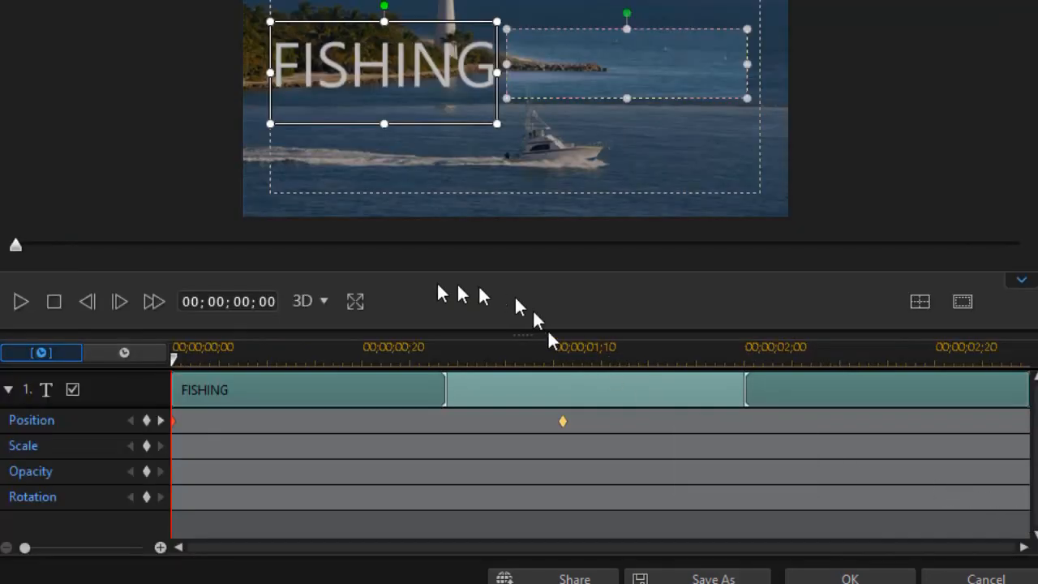
drag(175, 357, 582, 388)
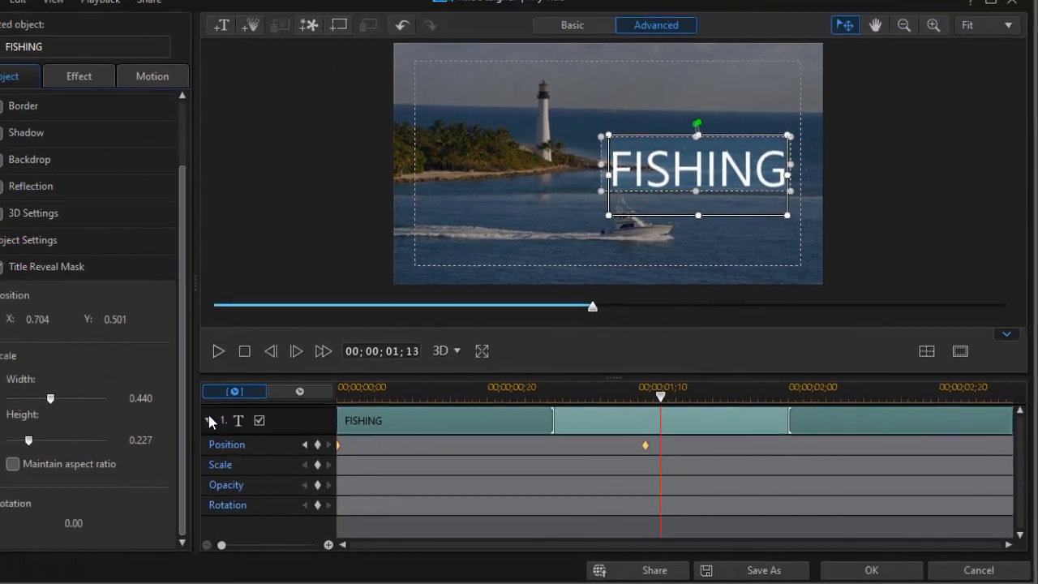
click(9, 389)
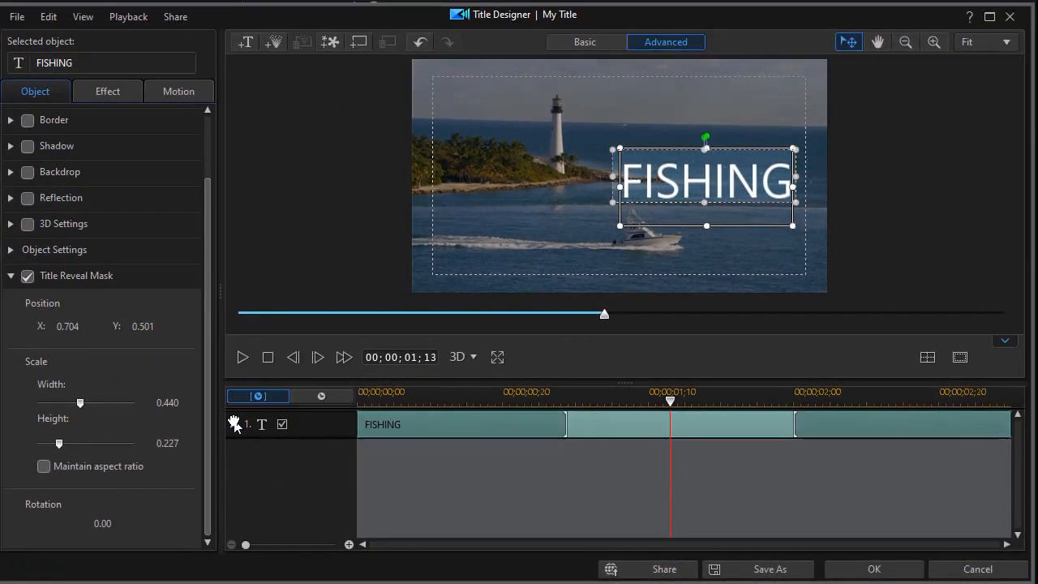
click(505, 245)
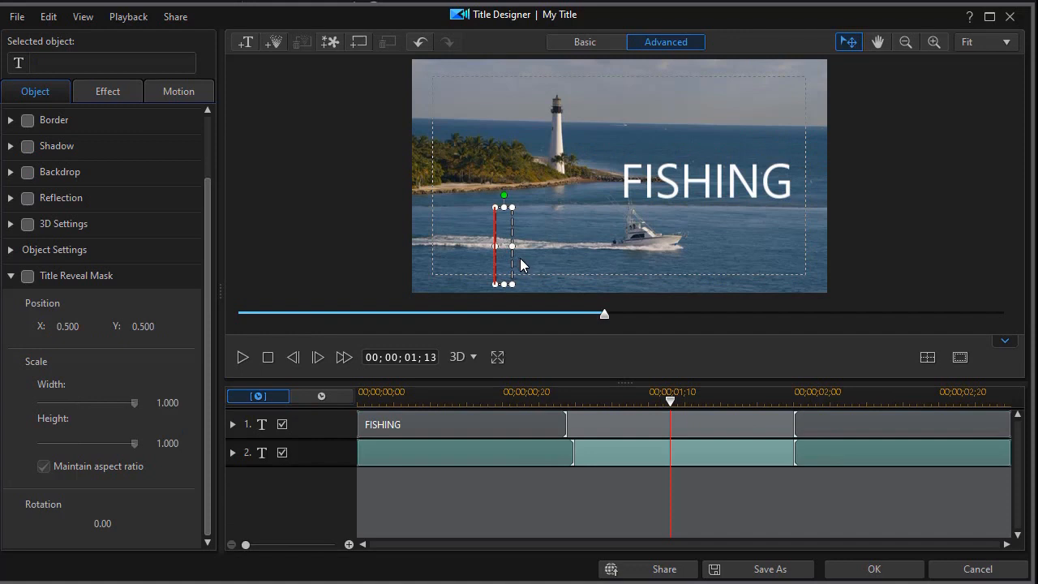
text(IS FUN)
- Format the IS FUN text as size 26 bold and move it slightly right and down, below the shoreline
key(ctrl+a)
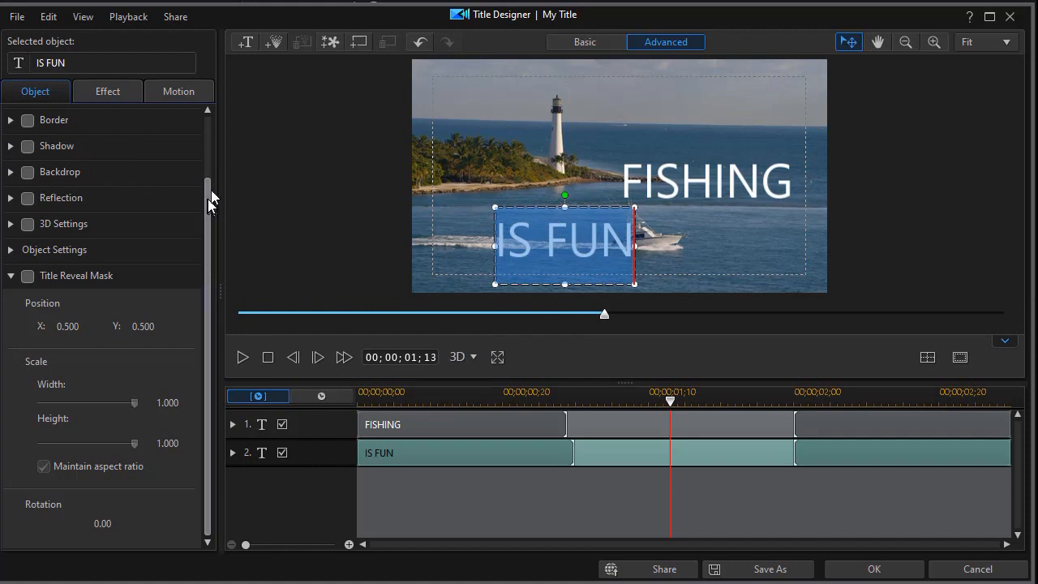
scroll(209, 204, up, 1)
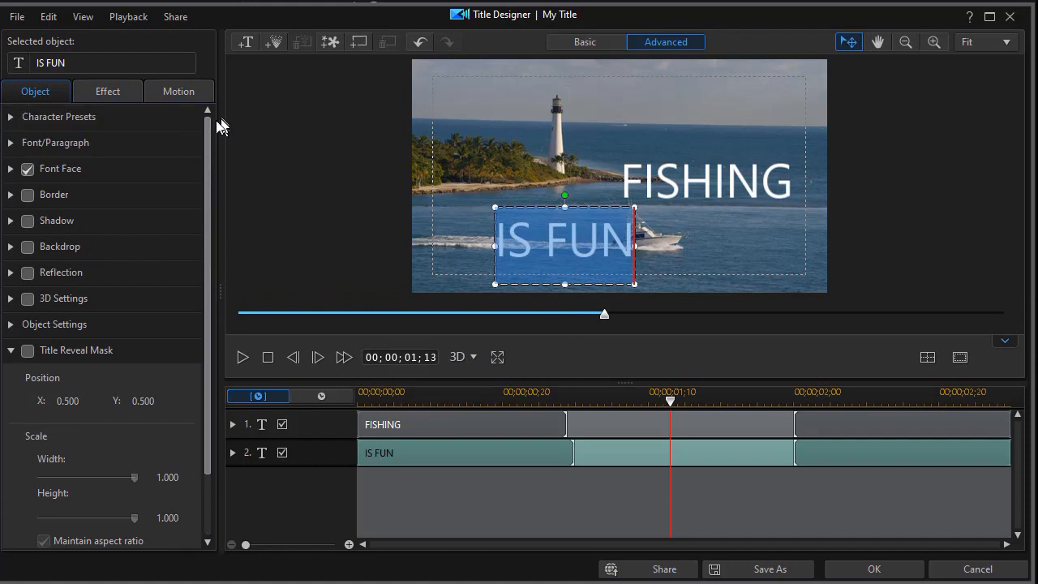
click(12, 143)
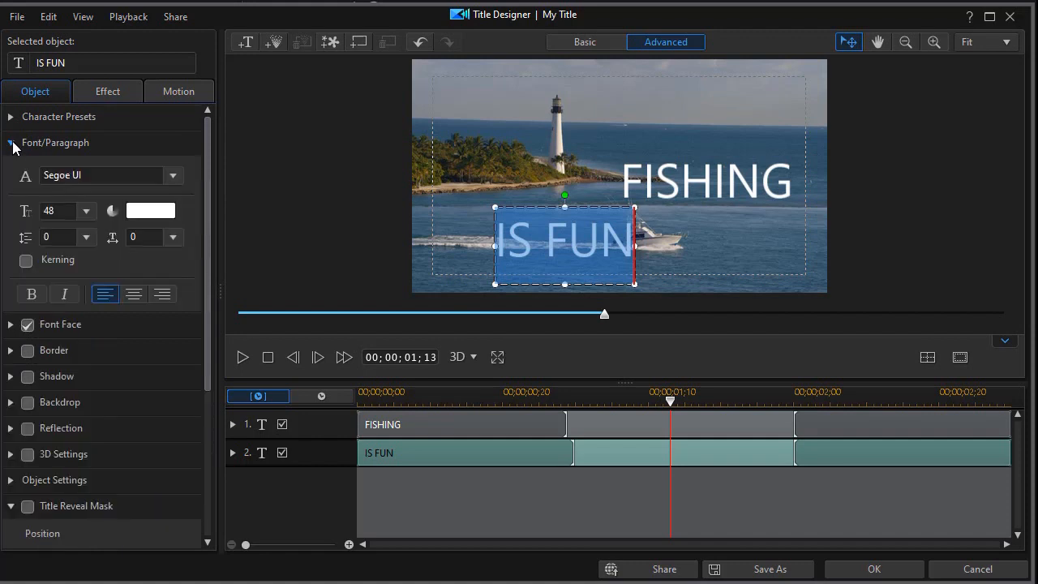
click(86, 211)
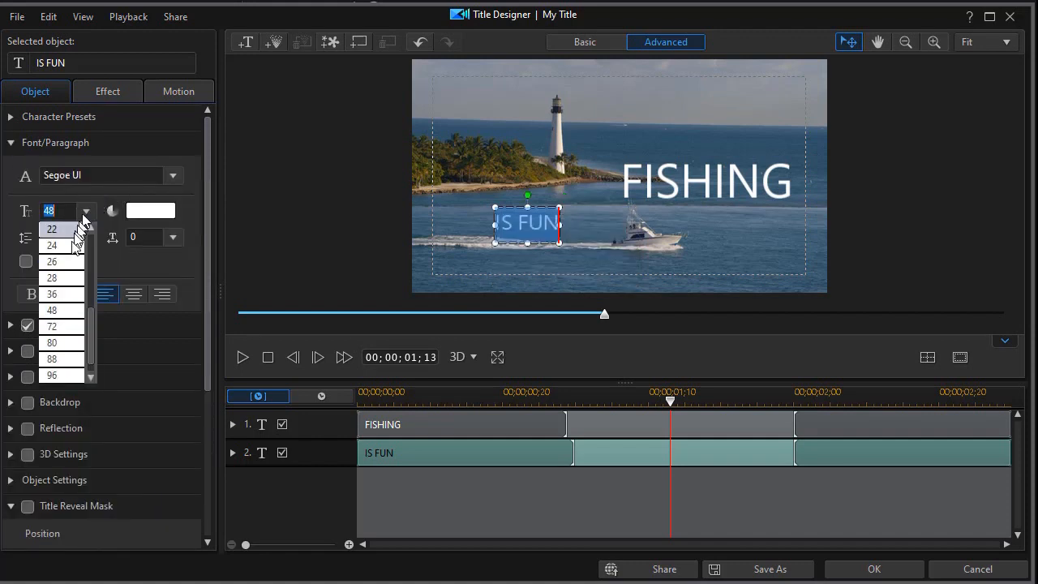
click(58, 261)
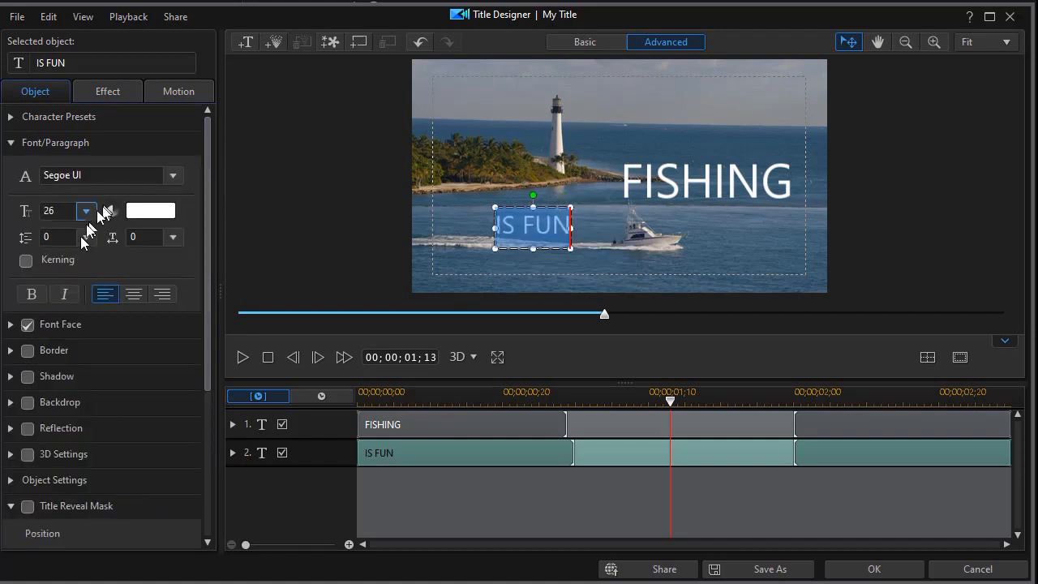
click(42, 298)
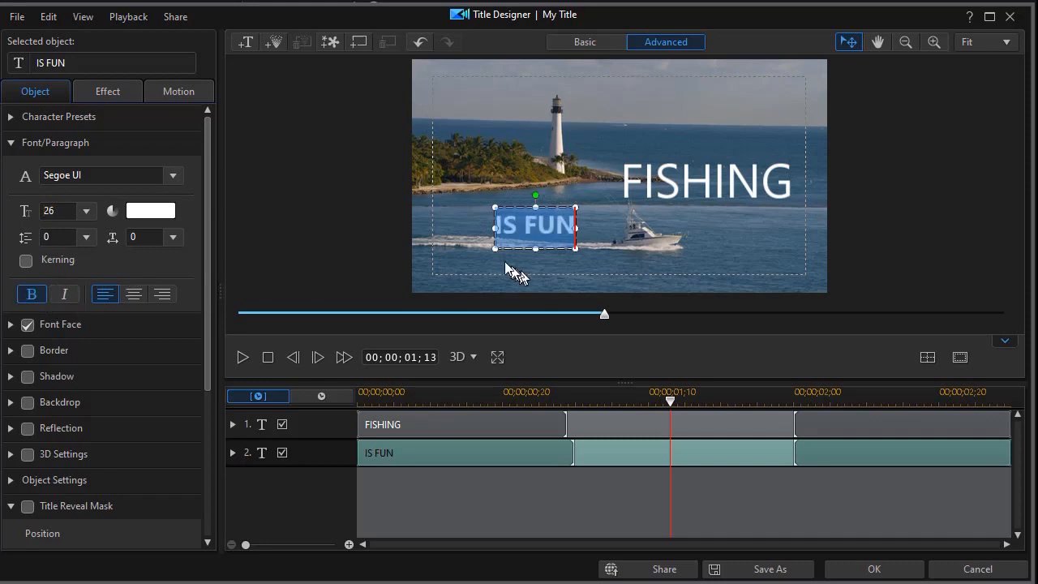
click(552, 203)
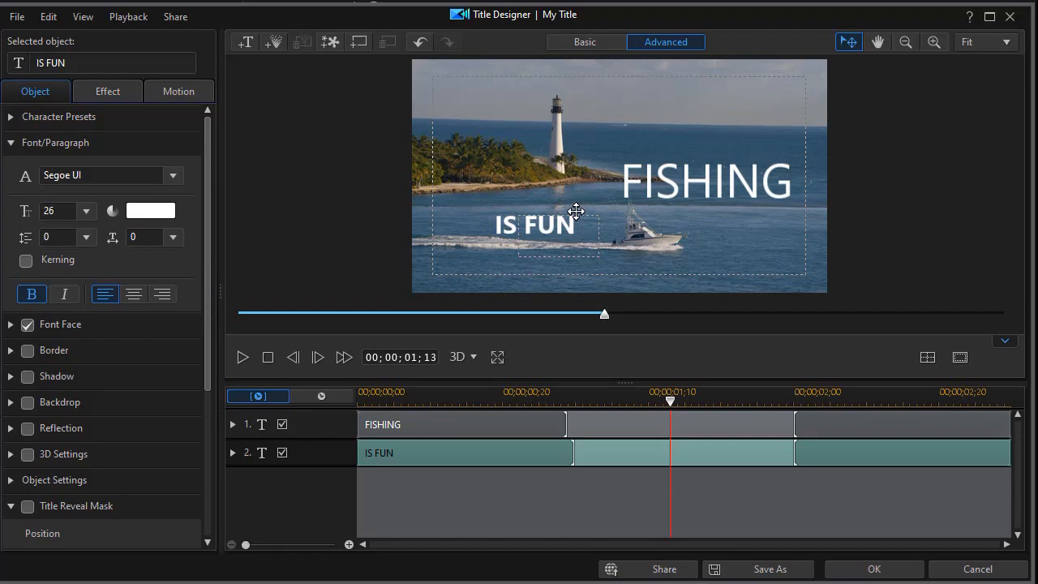
drag(576, 214, 599, 221)
- Enable the Title Reveal Mask for IS FUN, shrink it to about 0.337 scale, and turn off Maintain aspect ratio
drag(212, 360, 207, 506)
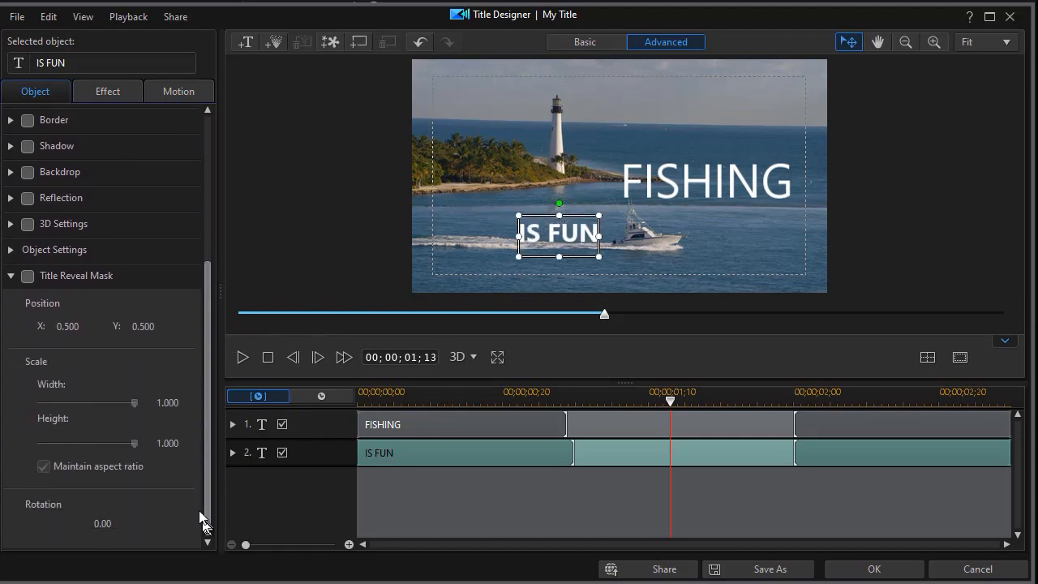
click(32, 275)
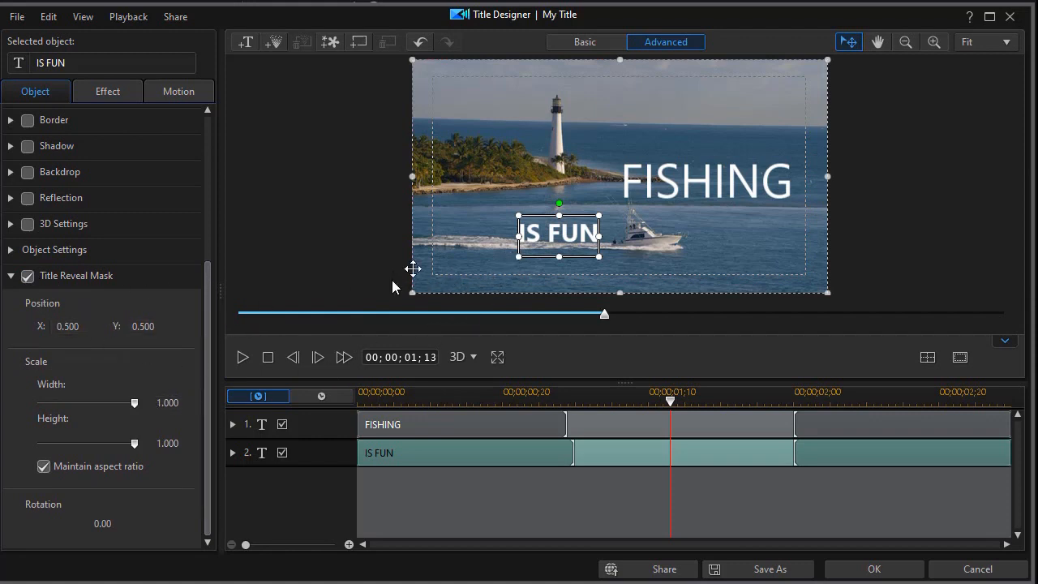
drag(416, 292, 614, 143)
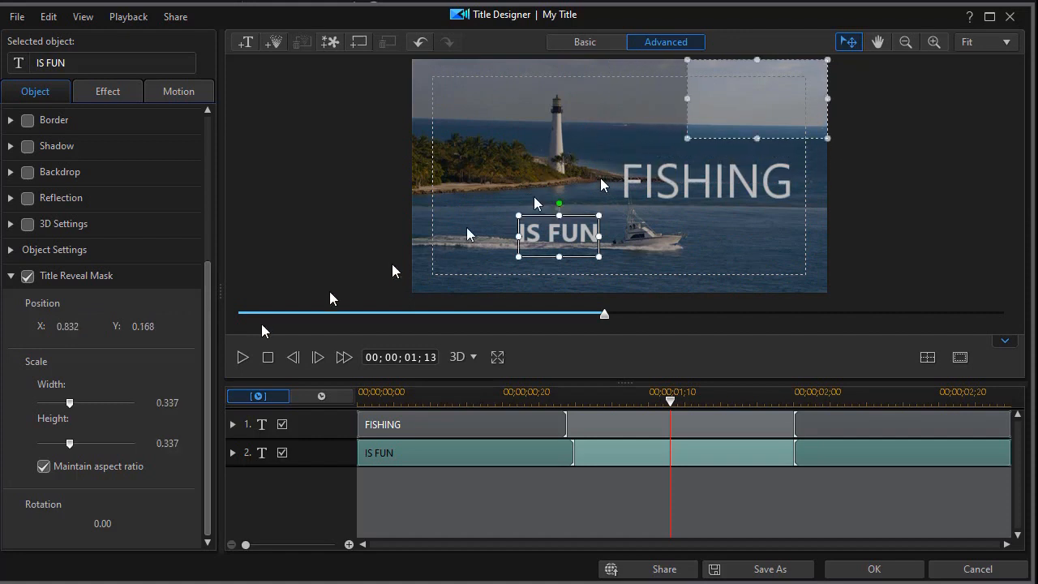
click(45, 467)
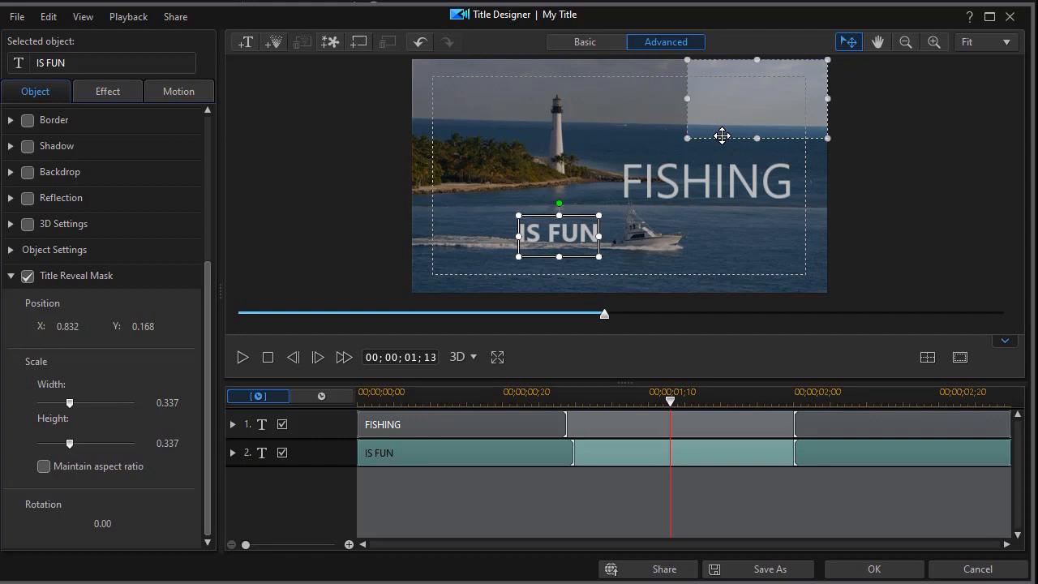
- Place the IS FUN mask just right of its text at about X 0.648, Y 0.759, sized about 0.293 wide and 0.261 high
drag(726, 136, 658, 275)
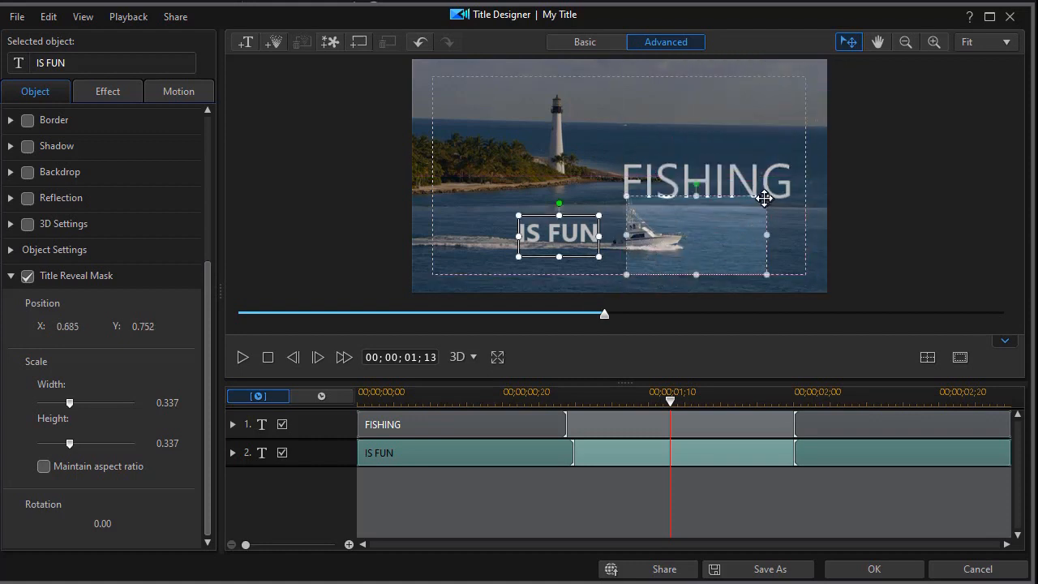
drag(751, 209, 749, 213)
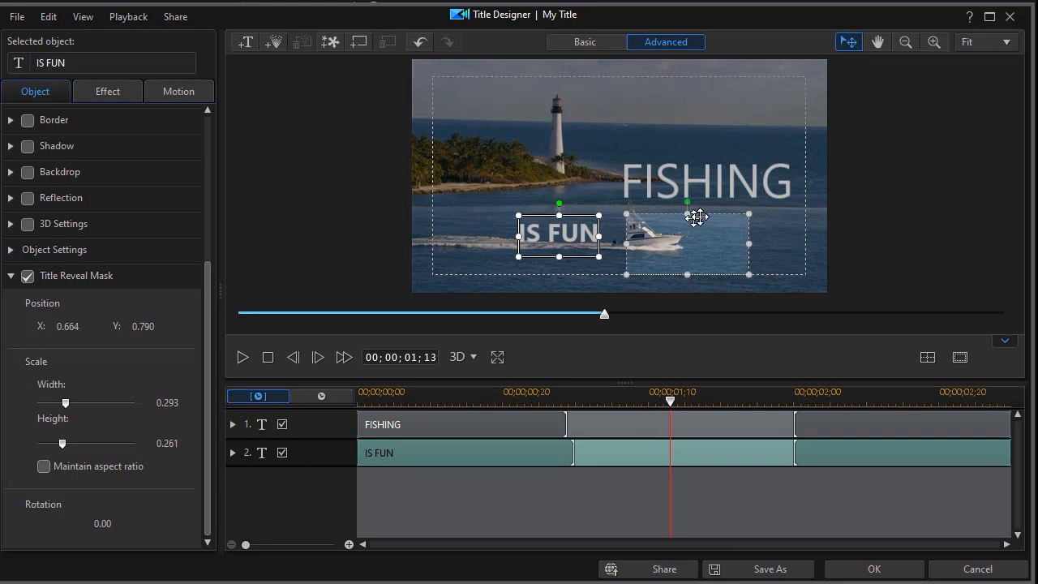
drag(702, 213, 702, 206)
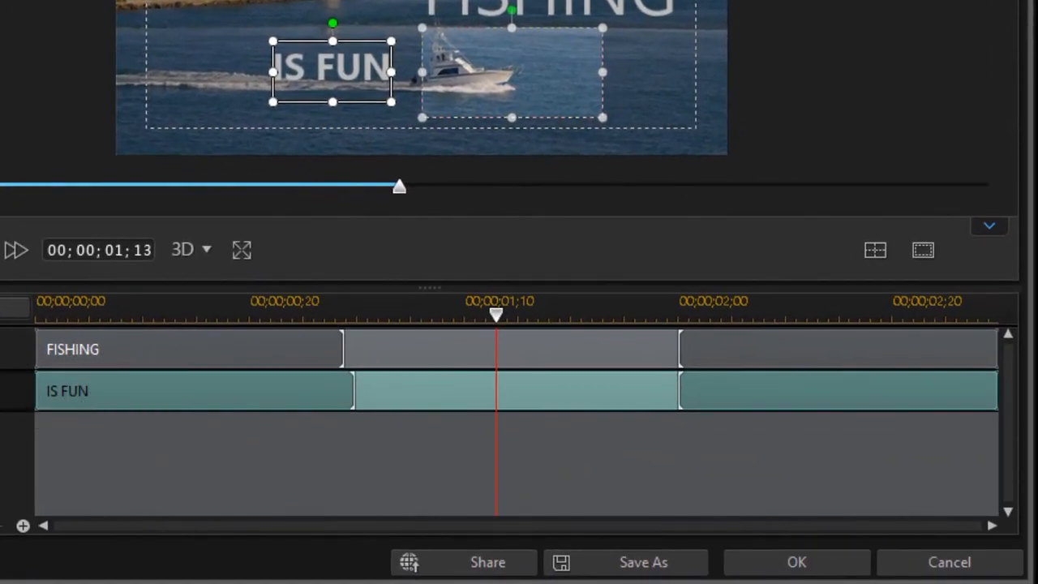
- Add a Position keyframe to IS FUN at 00;00;01;13 and trim the start of its clip to that time
click(2, 391)
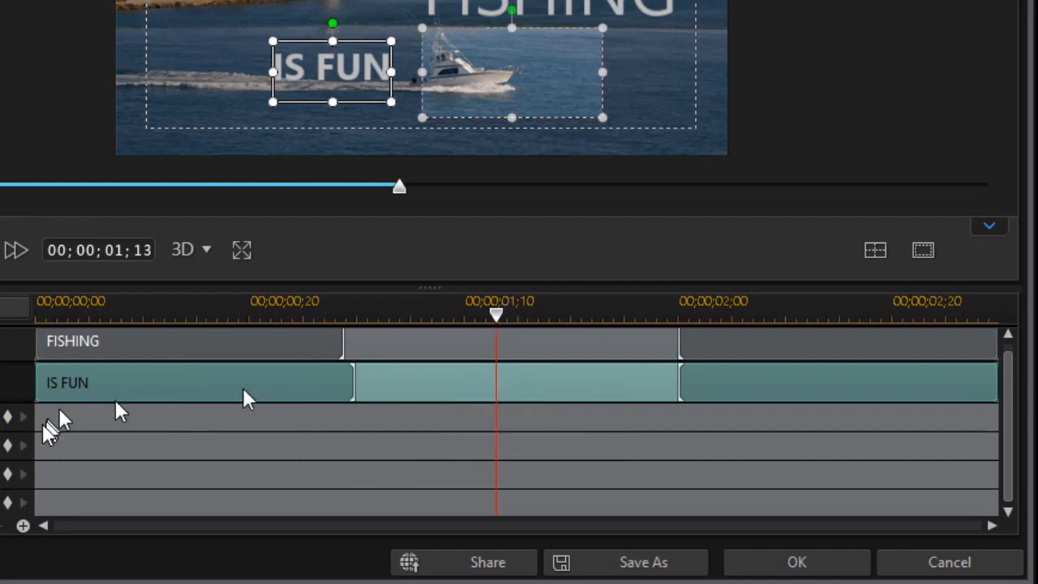
click(10, 417)
drag(46, 381, 491, 436)
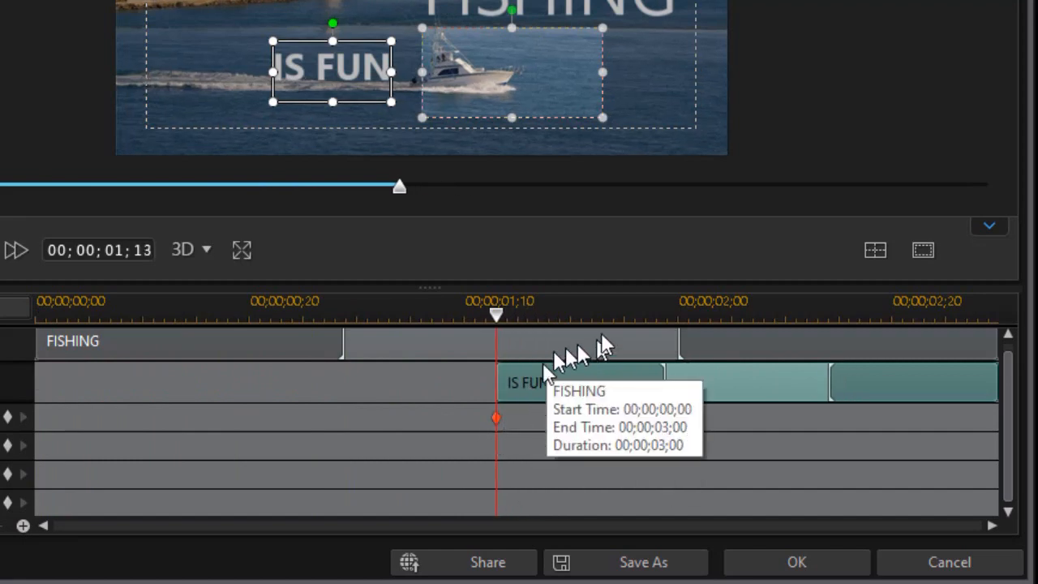
- Create a Position keyframe at 00;00;02;25 by moving IS FUN inside its reveal mask, and accept the finished title
click(944, 313)
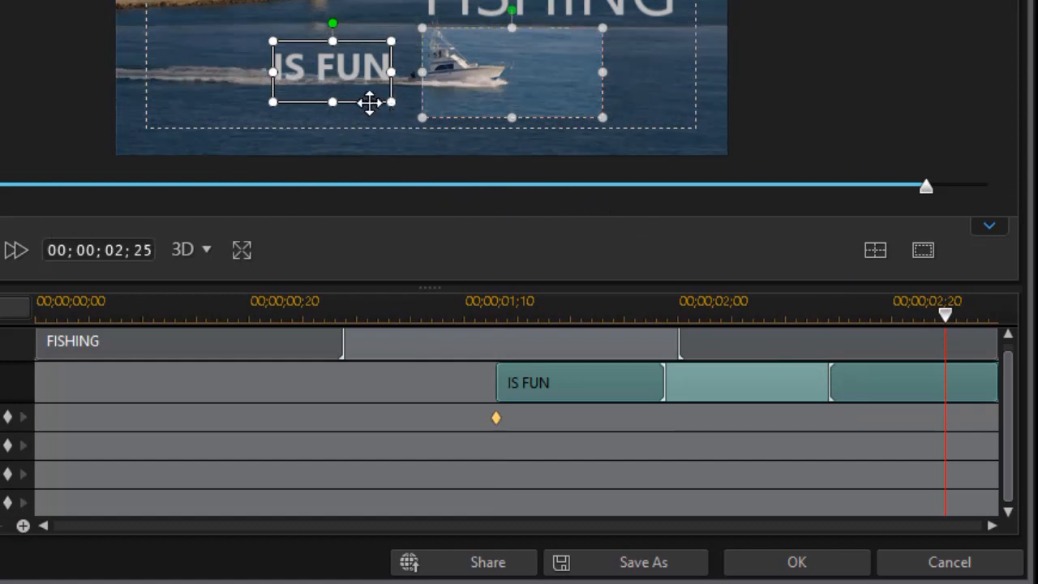
drag(369, 102, 527, 105)
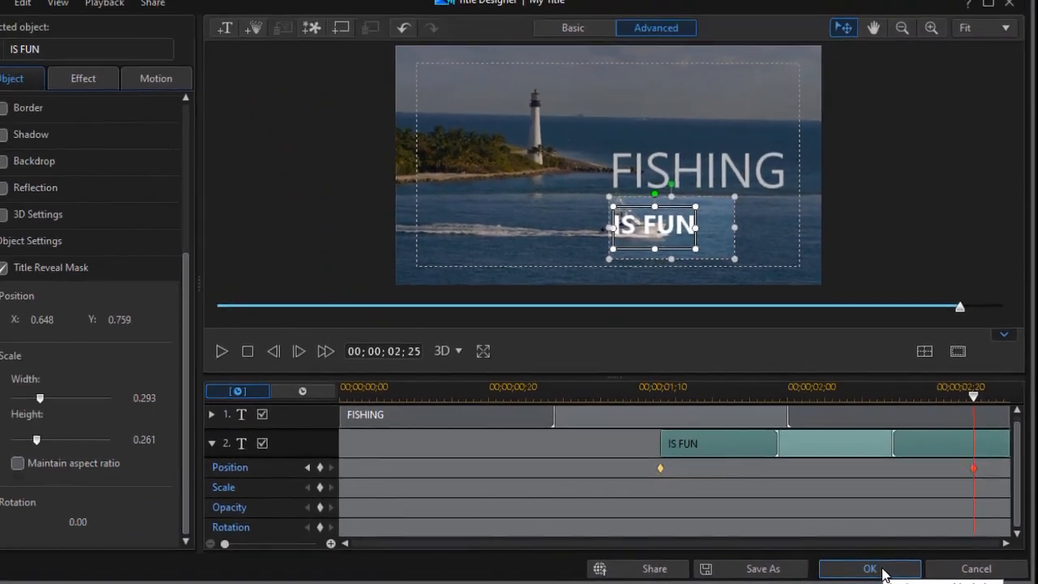
click(823, 563)
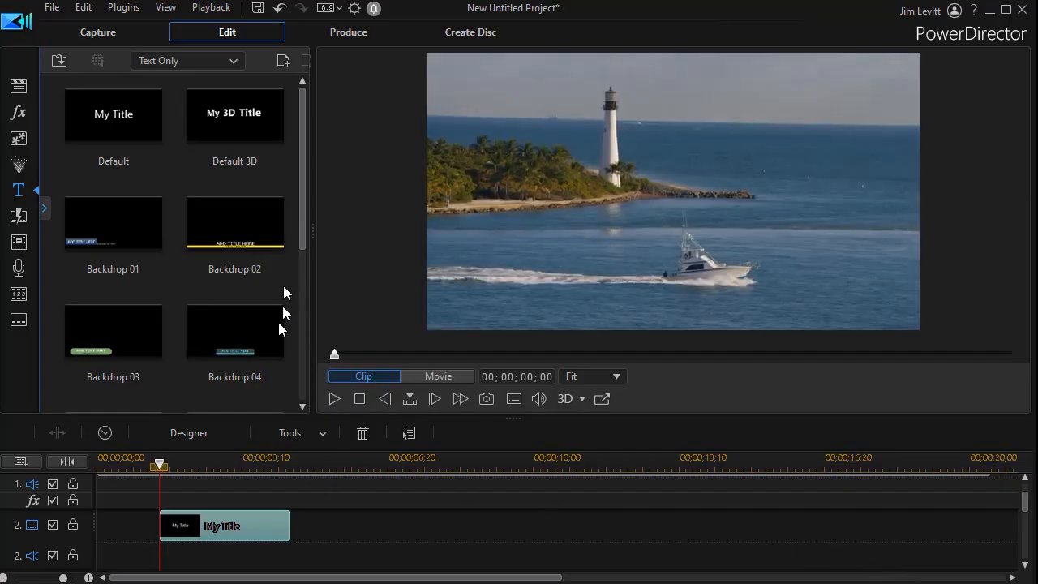
- Preview the whole movie from the beginning, pause it, and set the playhead near the title clip's end at 00;00;04;10
click(423, 378)
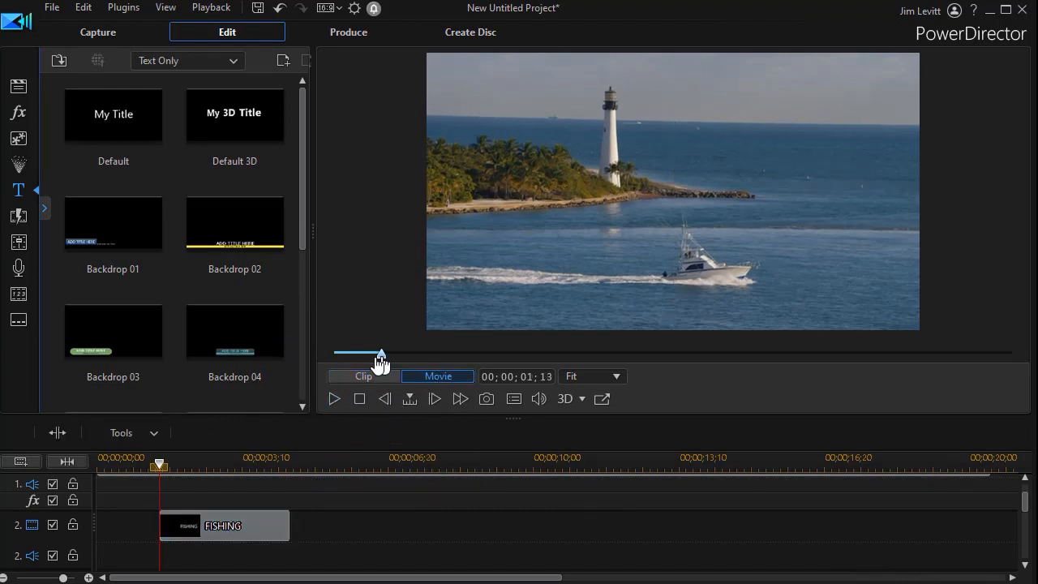
drag(381, 353, 332, 354)
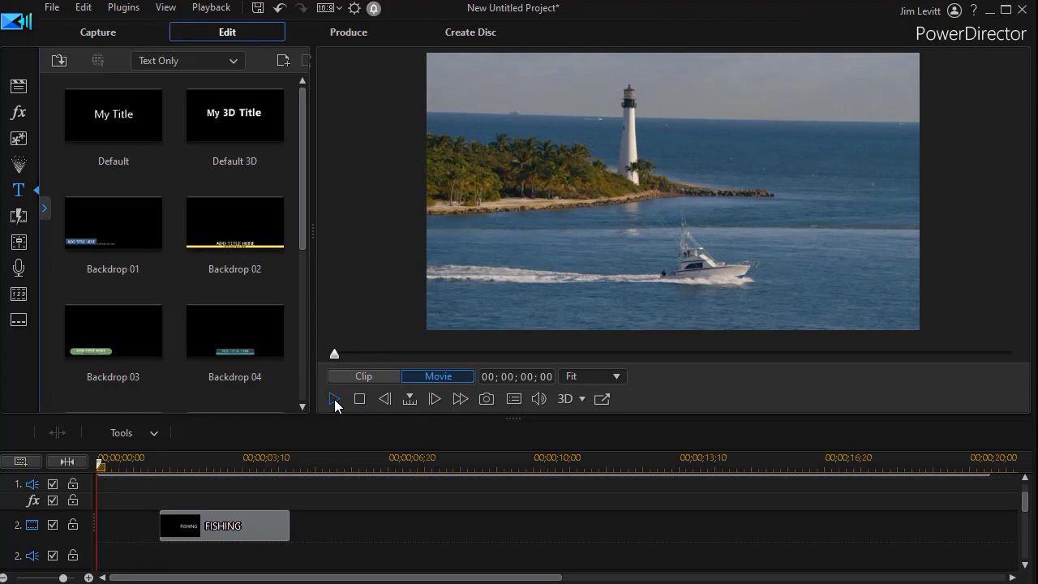
click(334, 399)
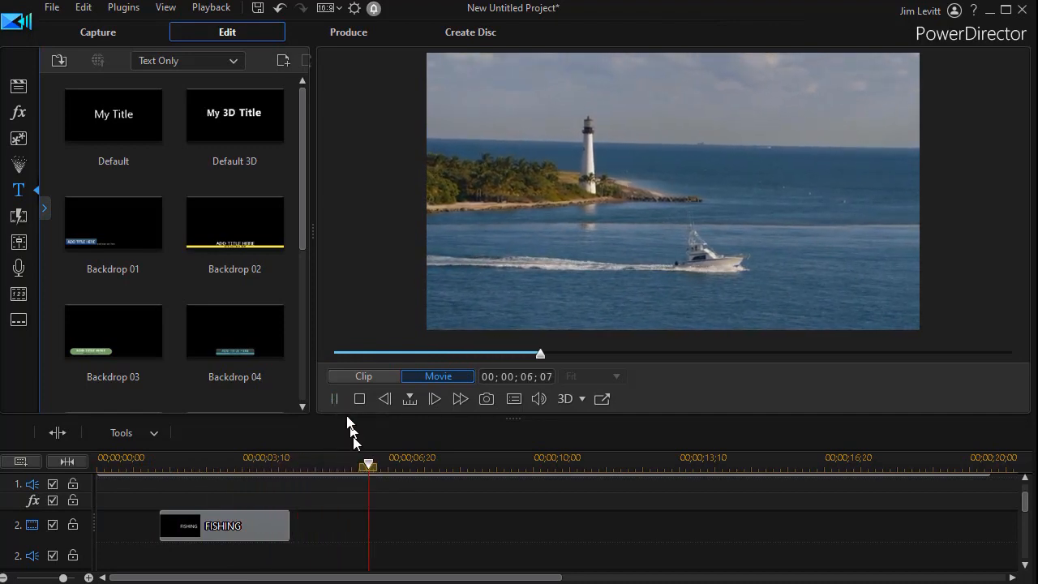
click(334, 399)
click(285, 468)
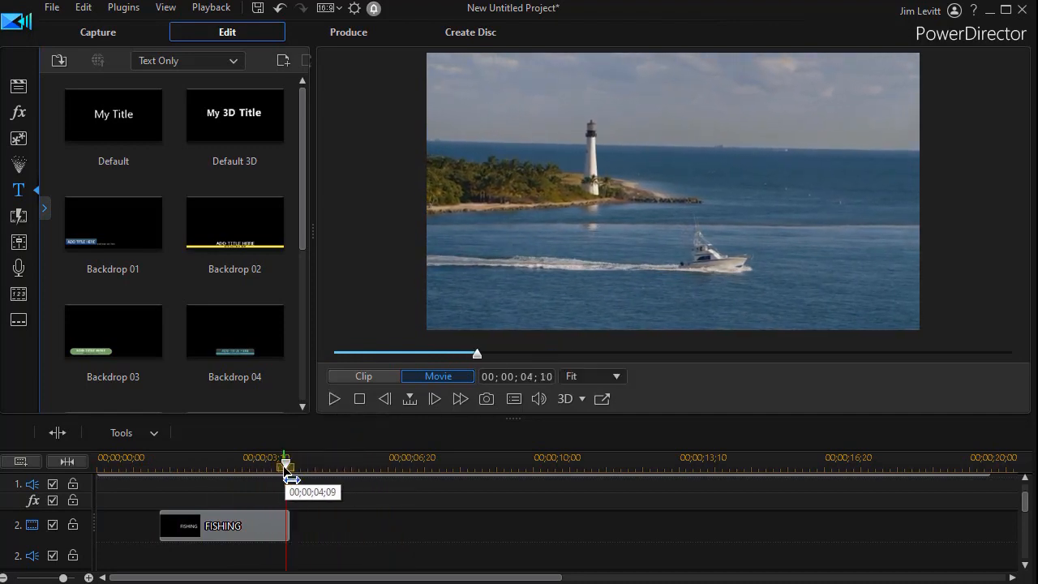